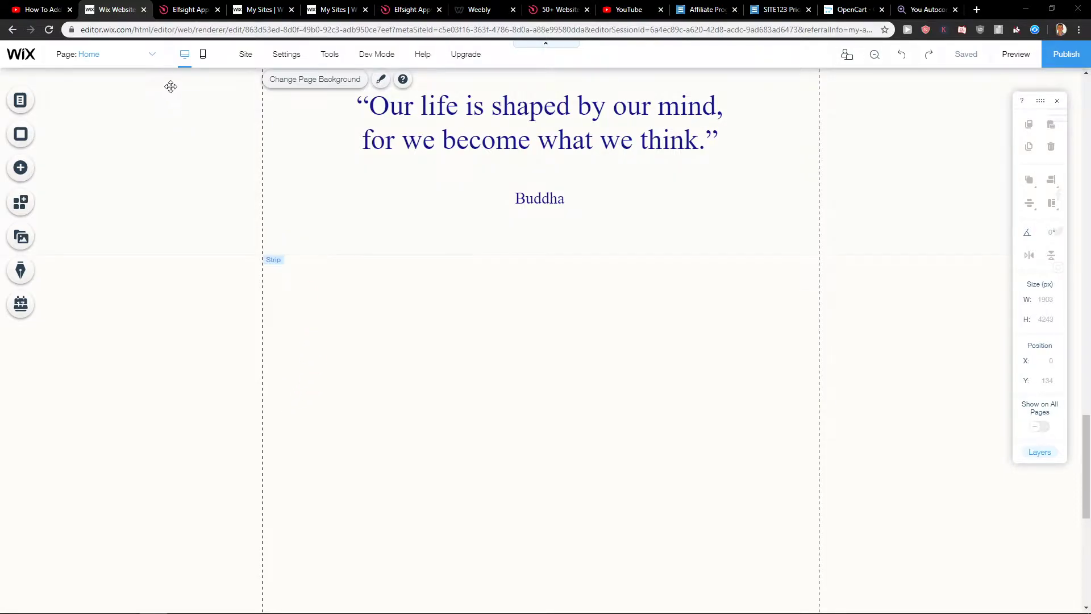
# - Open the elfsight.com link from the YouTube video's description in a new tab
pyautogui.click(41, 10)
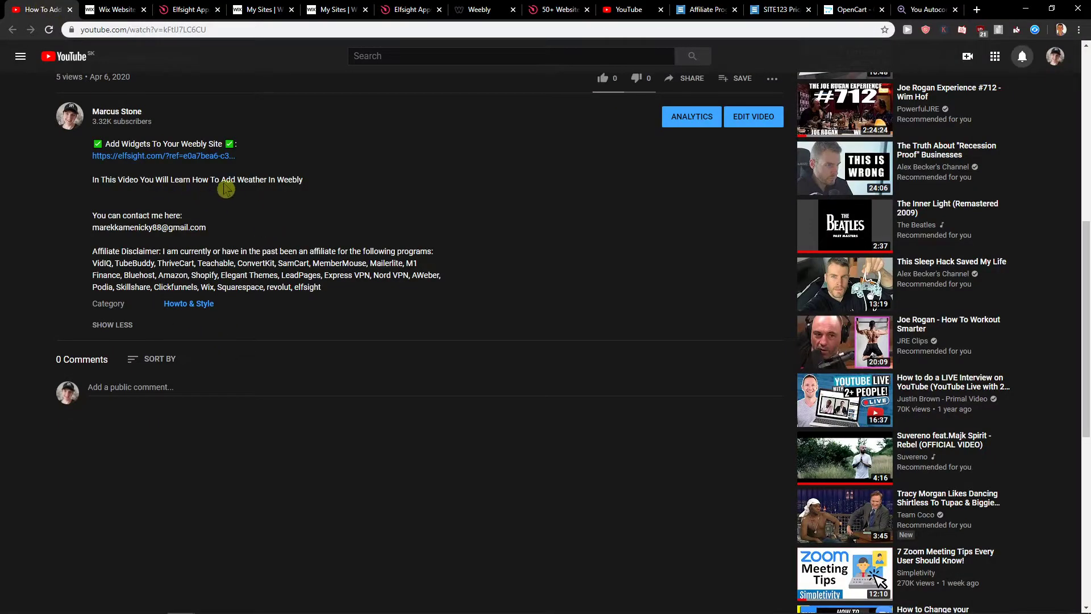
pyautogui.middleClick(157, 162)
# - Switch to the new Elfsight tab and return from the sign-up page to the homepage
pyautogui.click(106, 9)
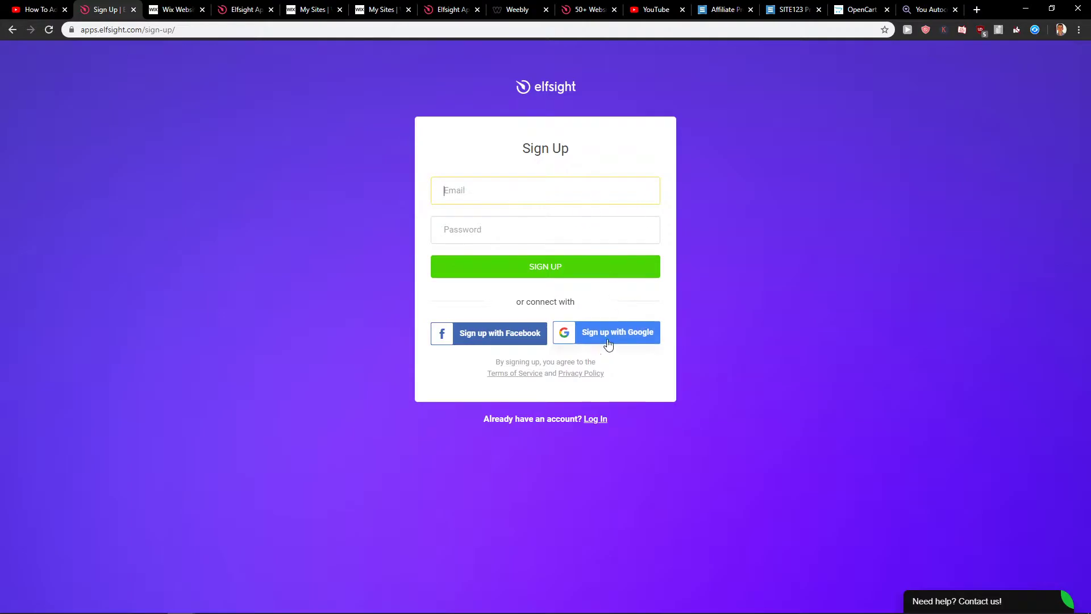
pyautogui.click(13, 31)
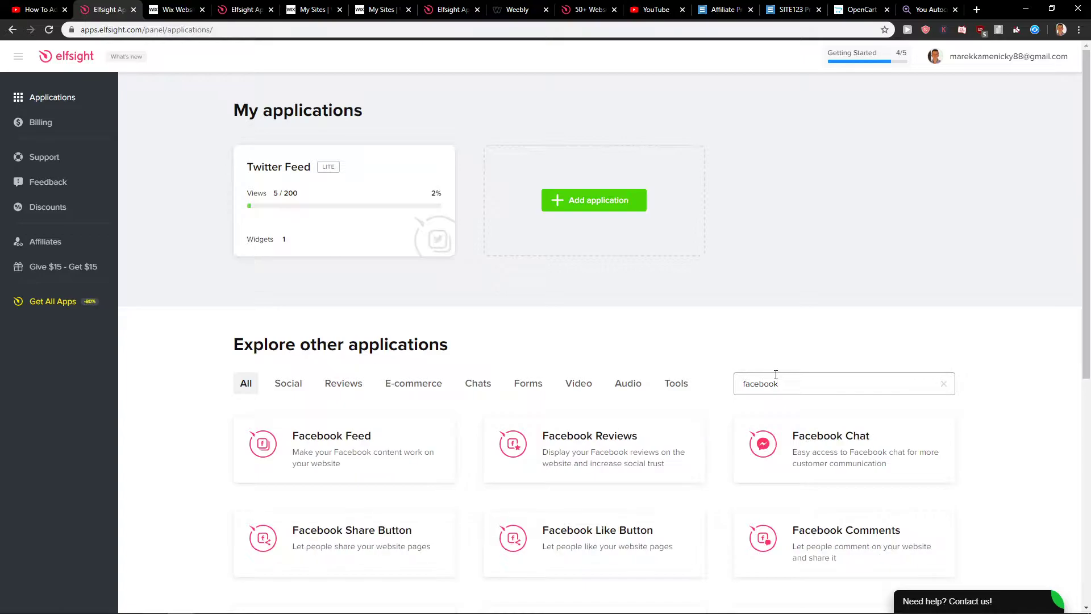
pyautogui.scroll(-1, 427, 394)
pyautogui.scroll(-1, 440, 431)
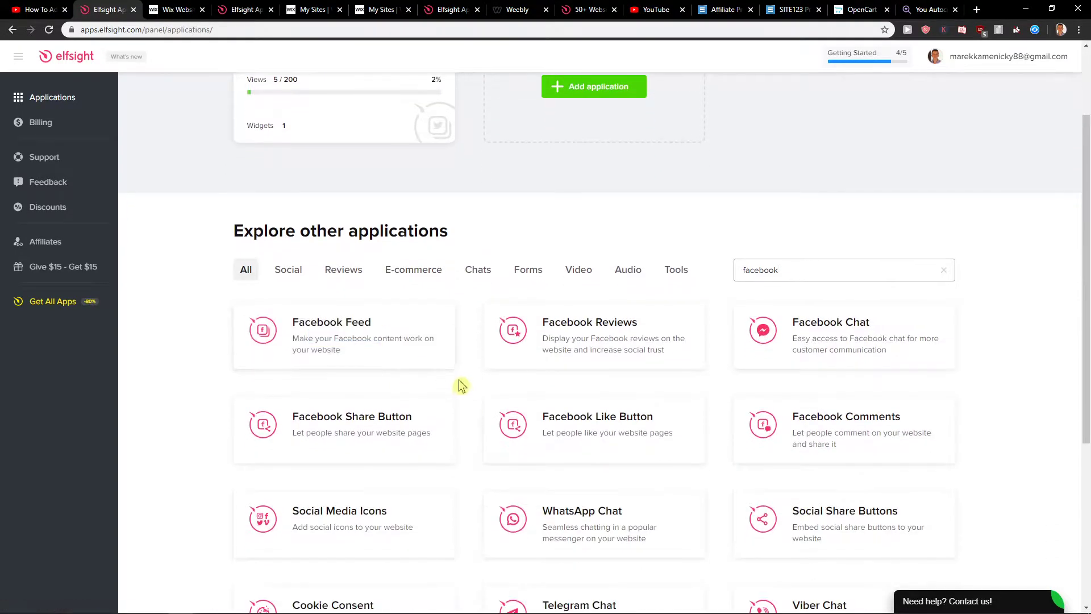
pyautogui.scroll(-1, 457, 385)
# - Start a Facebook Chat widget, preview the Support, Booking and Sale templates, then reselect General
pyautogui.click(884, 287)
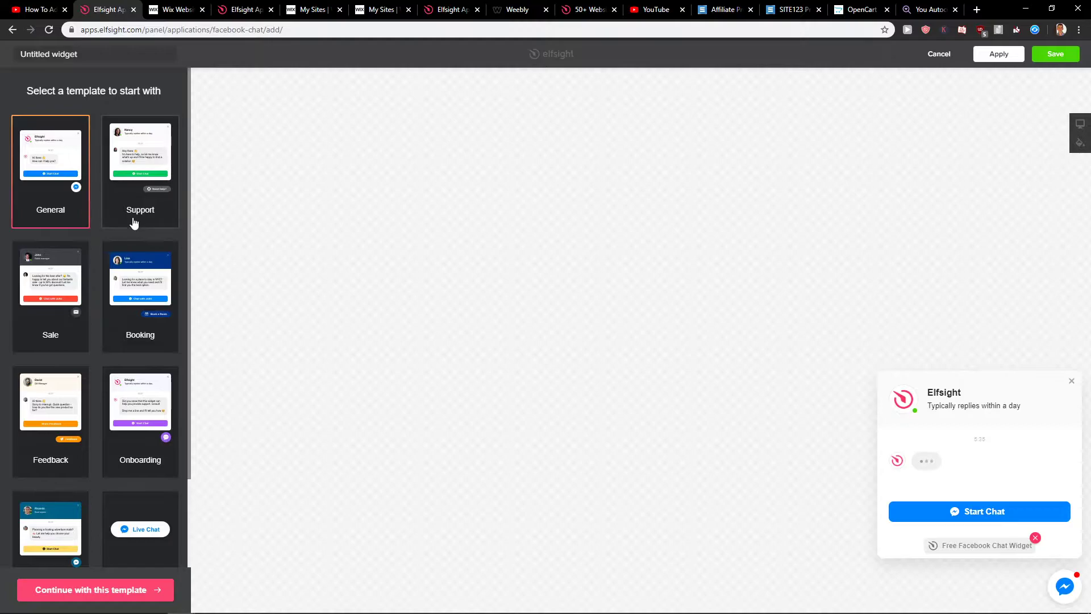
pyautogui.click(134, 221)
pyautogui.click(137, 341)
pyautogui.click(49, 347)
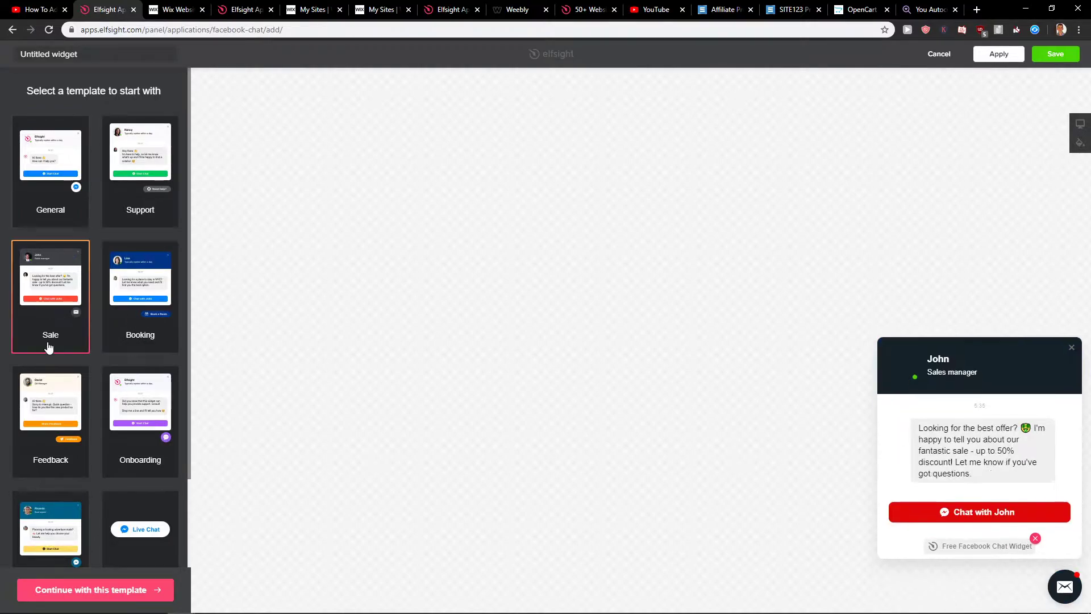
pyautogui.click(62, 226)
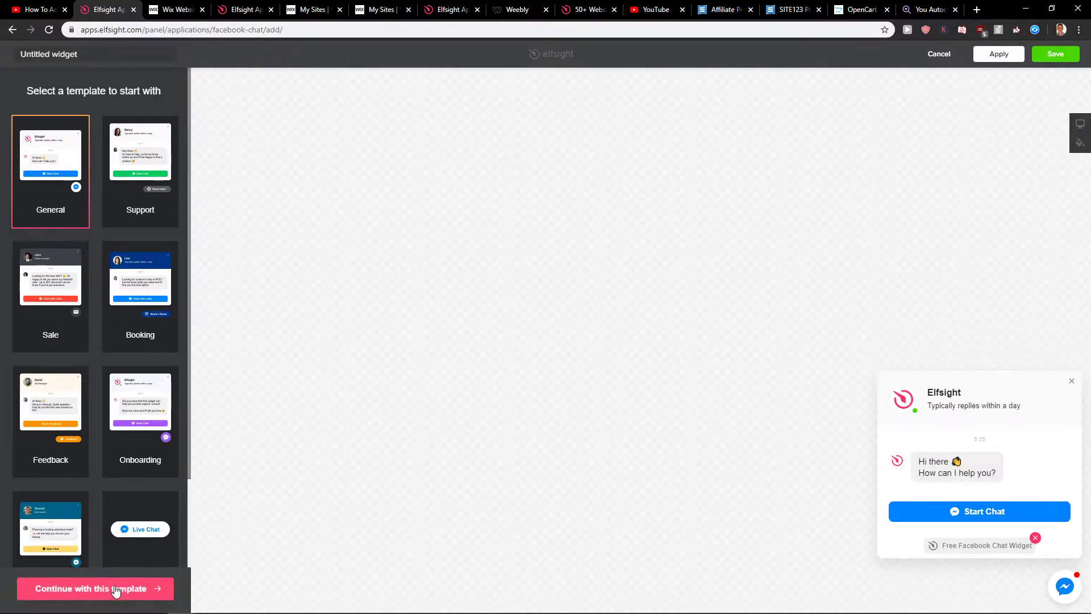
# - Continue with the General template and check the Chat Bubble options
pyautogui.click(94, 589)
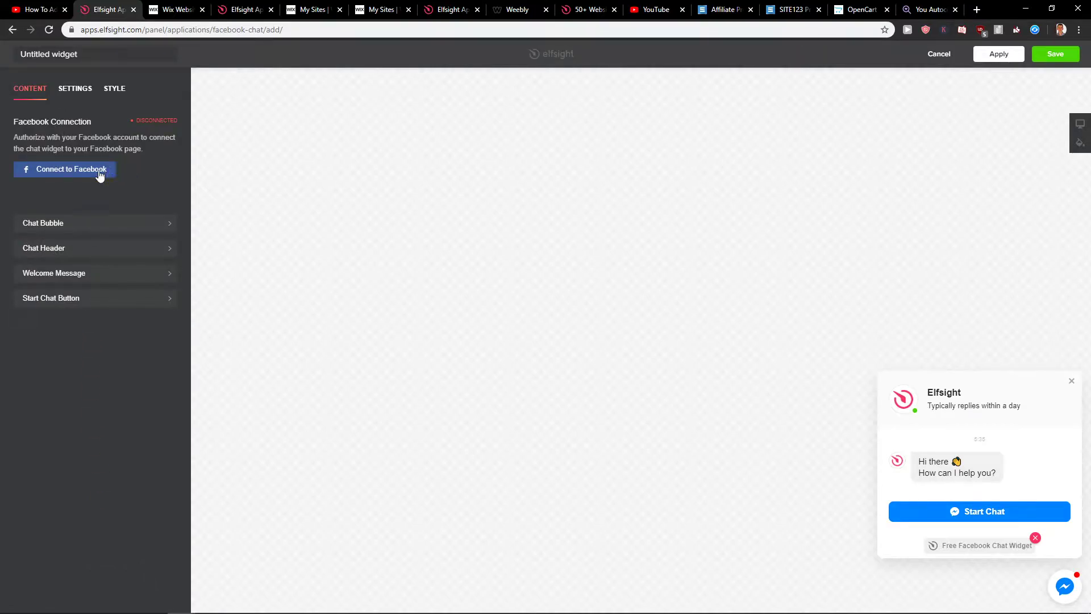
pyautogui.click(154, 228)
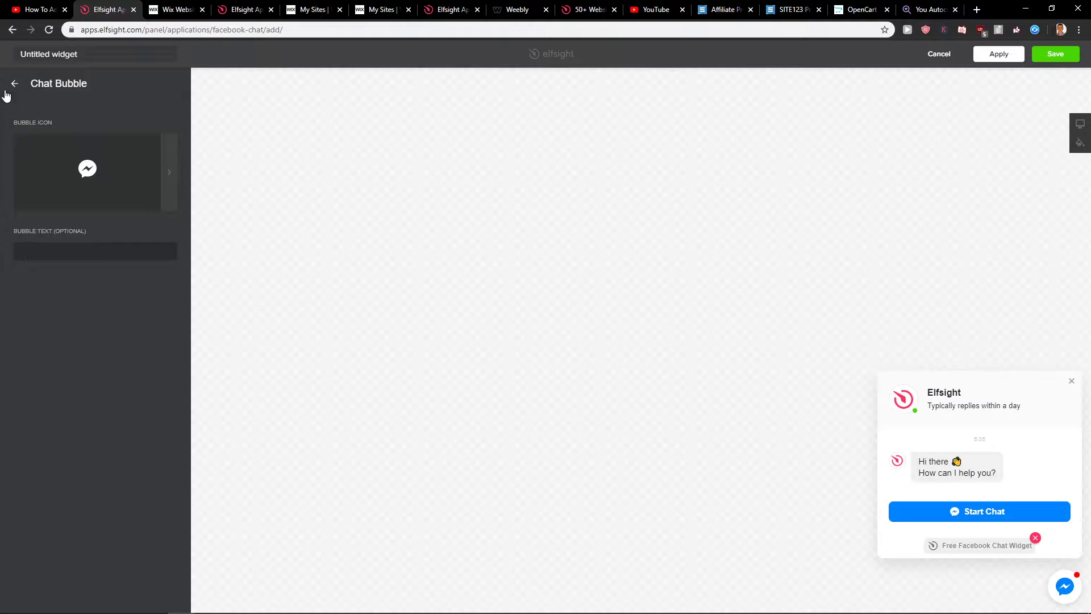
pyautogui.click(13, 83)
# - Set the widget position to Floating Bubble, aligned right, after trying the embedded option
pyautogui.click(76, 107)
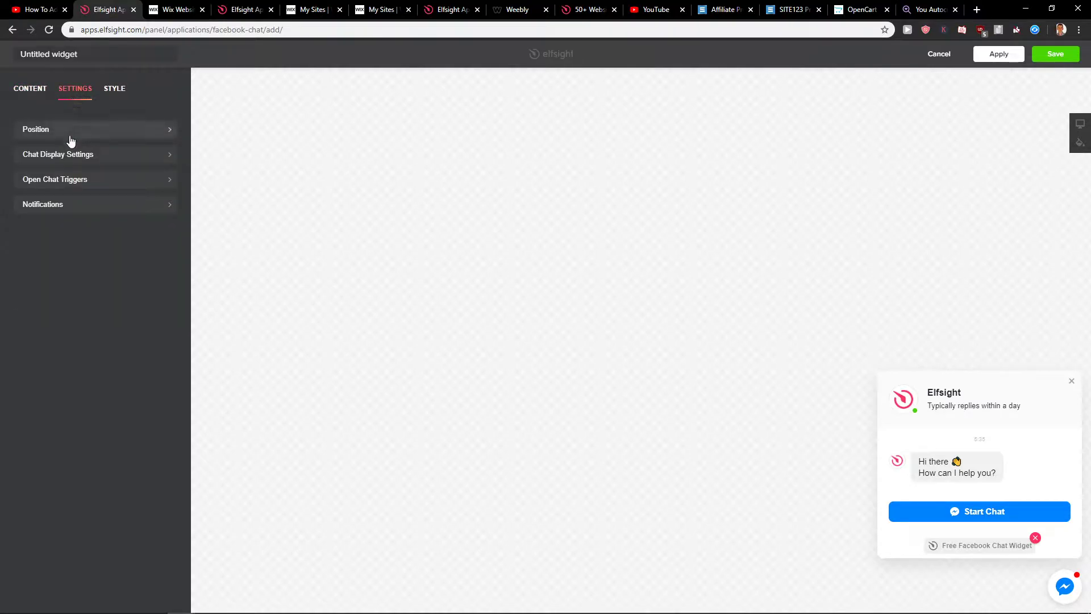
pyautogui.click(96, 137)
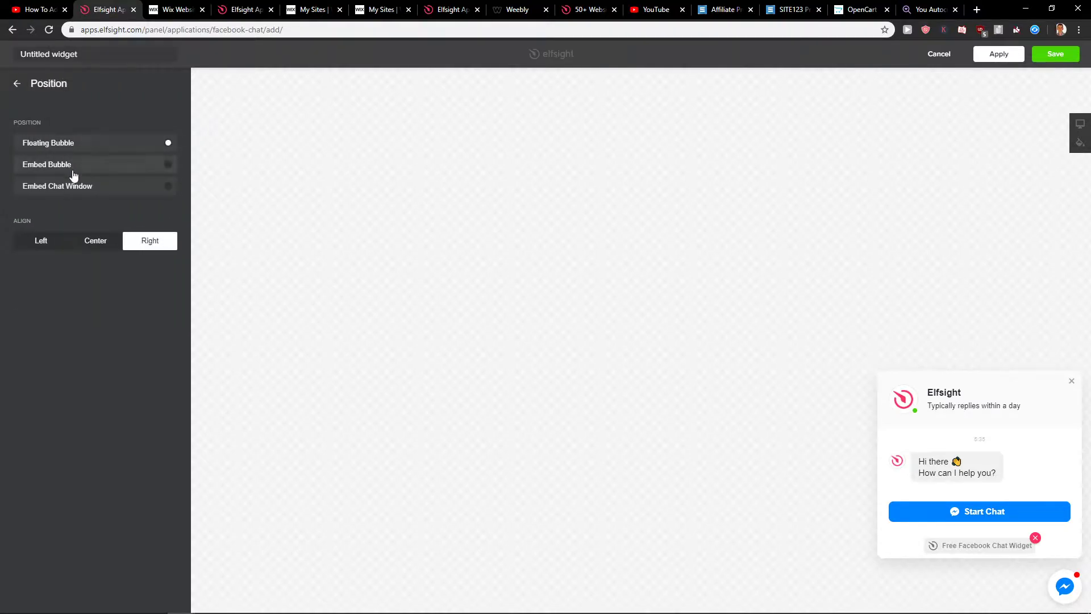
pyautogui.click(75, 186)
pyautogui.click(89, 145)
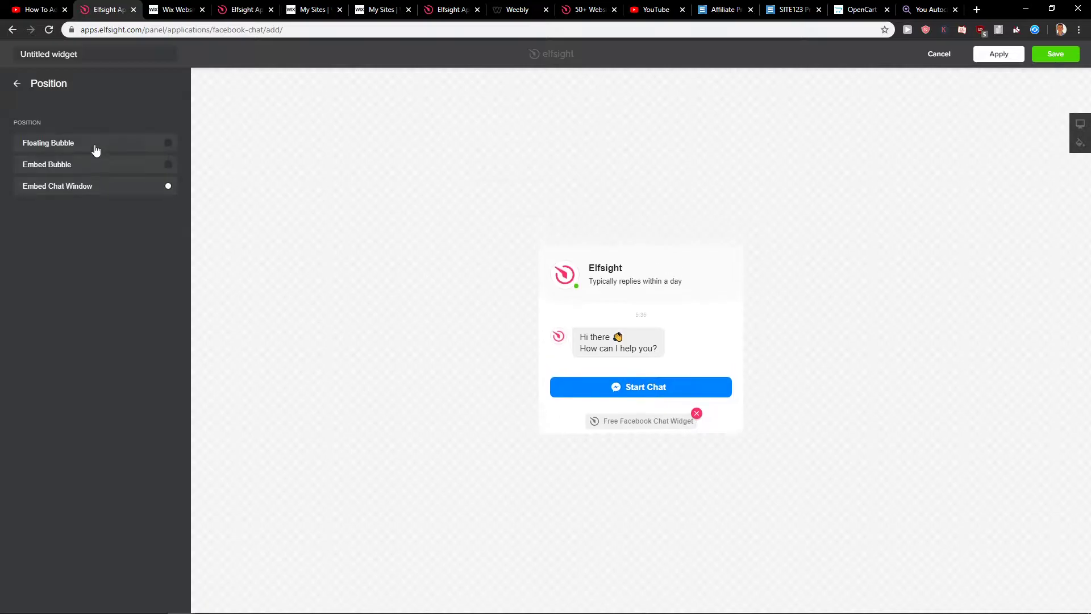
pyautogui.click(15, 83)
# - Glance at the Style options, return to Content, and save the widget
pyautogui.click(114, 88)
pyautogui.click(30, 88)
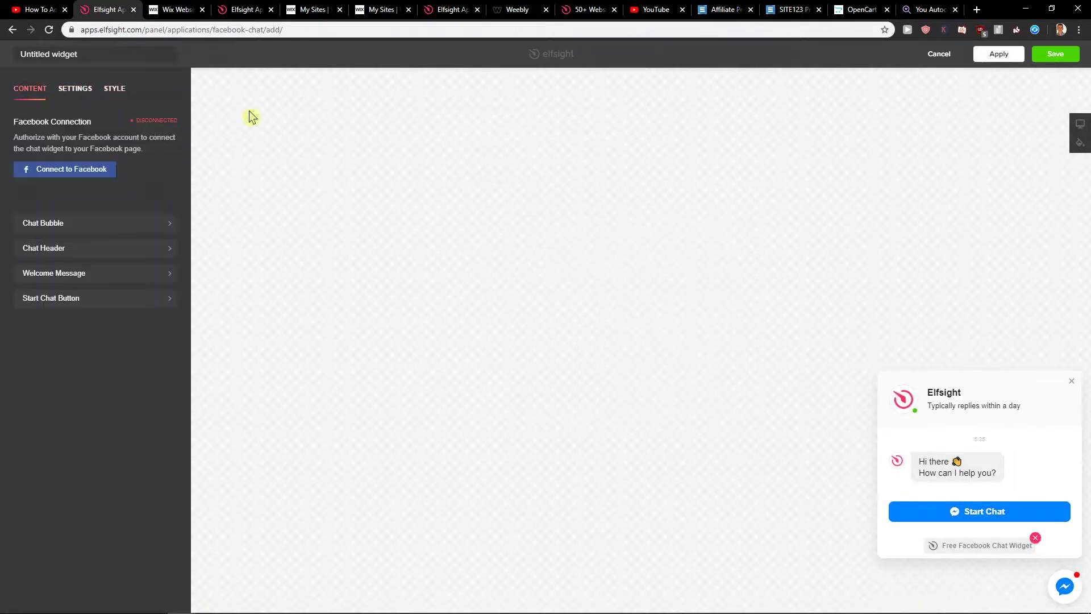
pyautogui.click(1058, 57)
# - Open the Twitter Feed app page and view its upgrade pricing plans
pyautogui.click(261, 10)
pyautogui.click(339, 174)
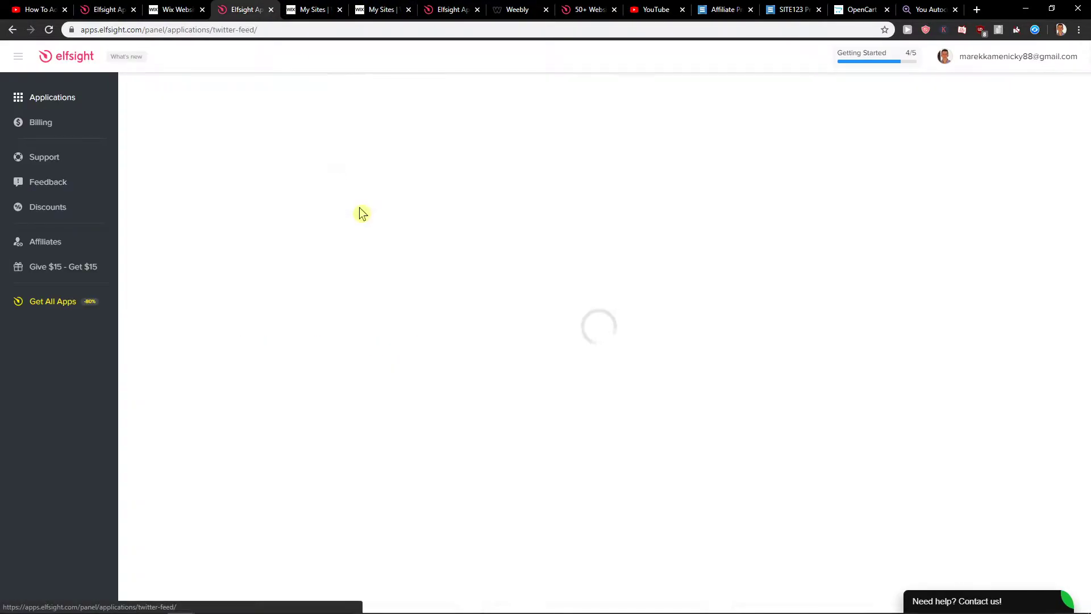
pyautogui.moveTo(241, 11); pyautogui.dragTo(174, 9)
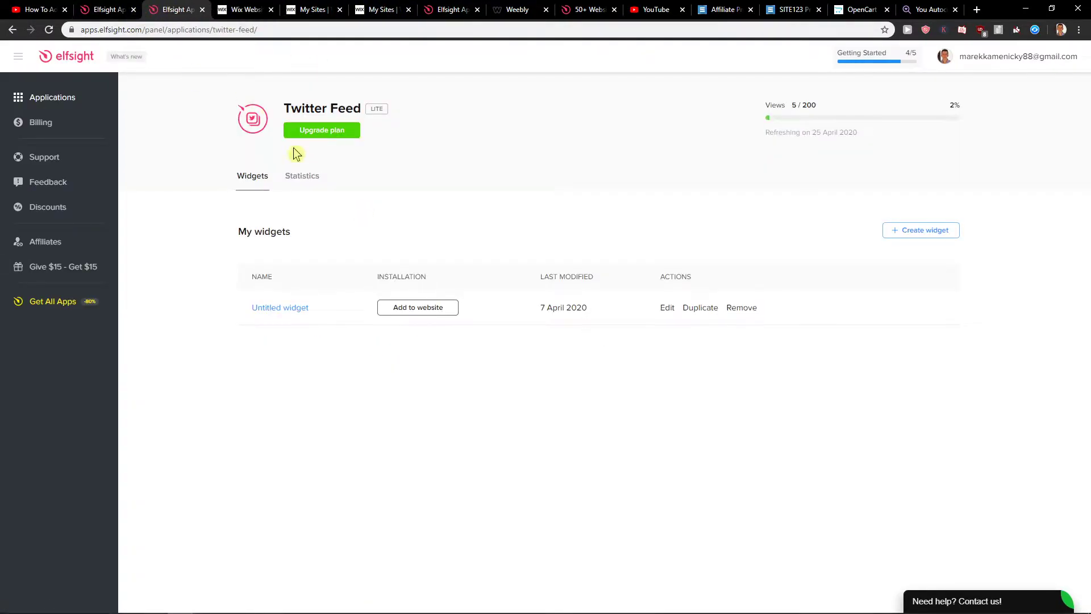
pyautogui.click(316, 130)
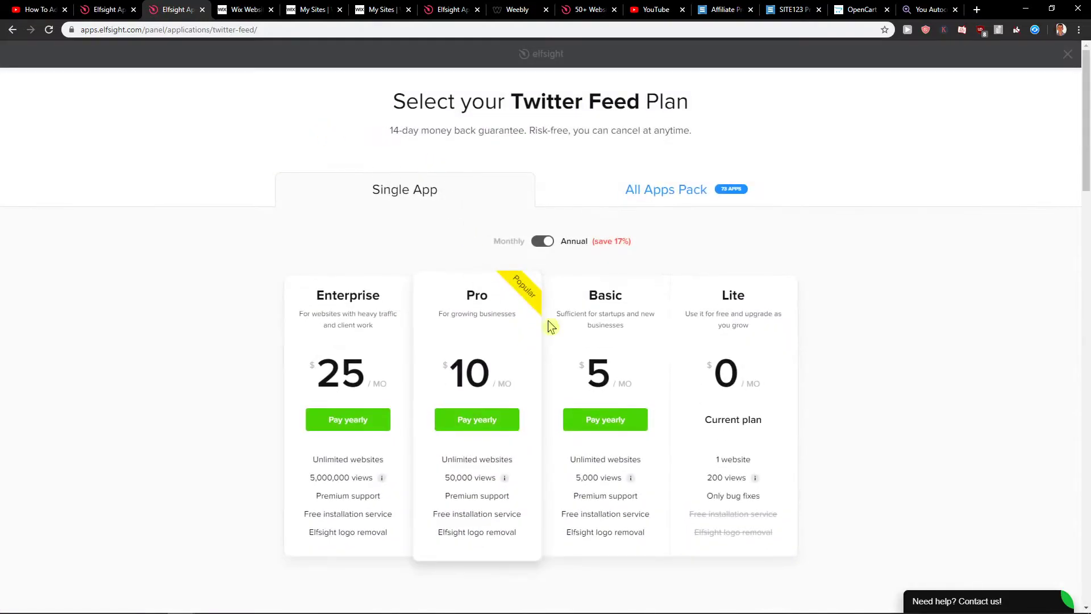
pyautogui.scroll(-1, 704, 361)
pyautogui.scroll(-1, 656, 242)
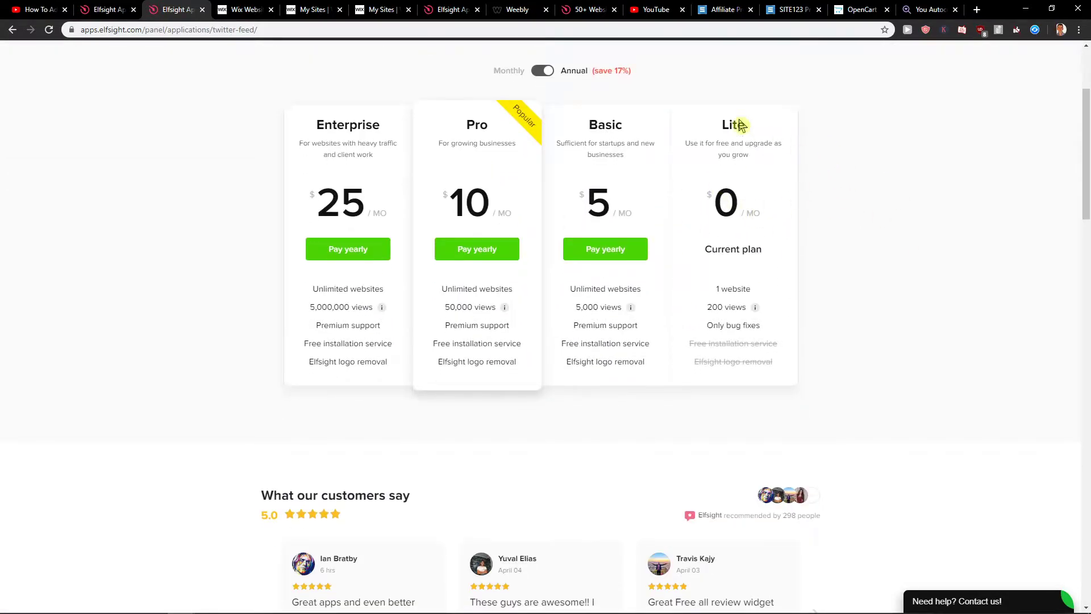
pyautogui.scroll(1, 857, 278)
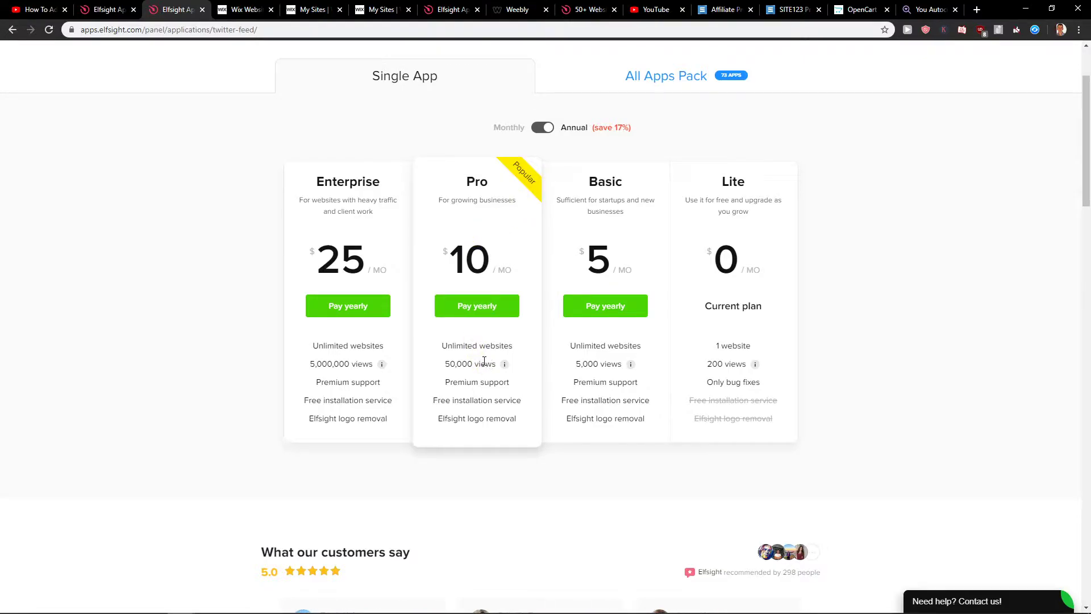
# - Review the All Apps Pack pricing, then copy the Facebook Chat installation code
pyautogui.click(666, 77)
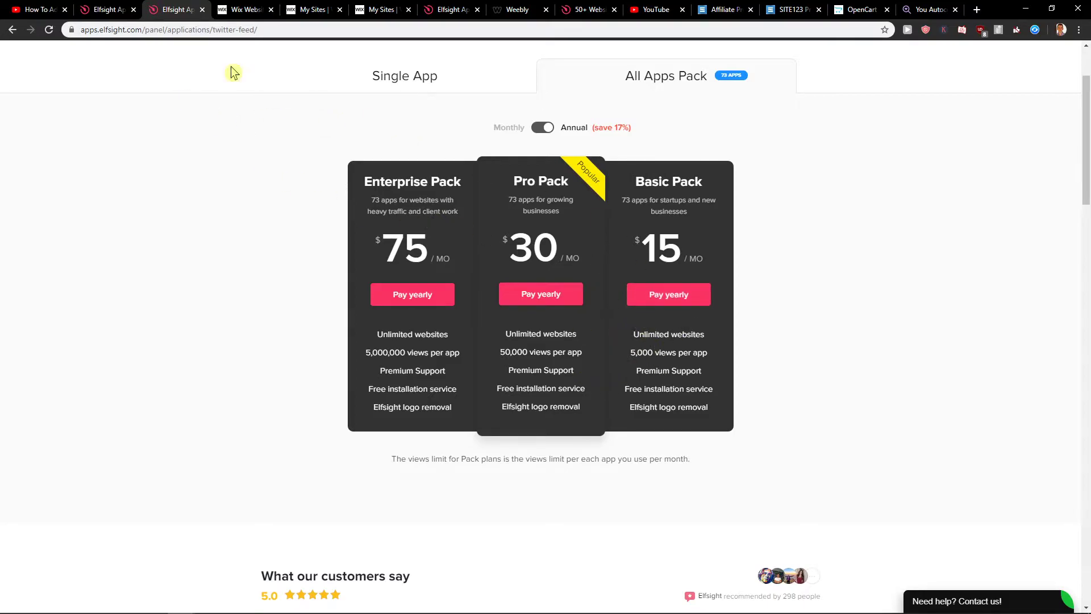
pyautogui.click(112, 10)
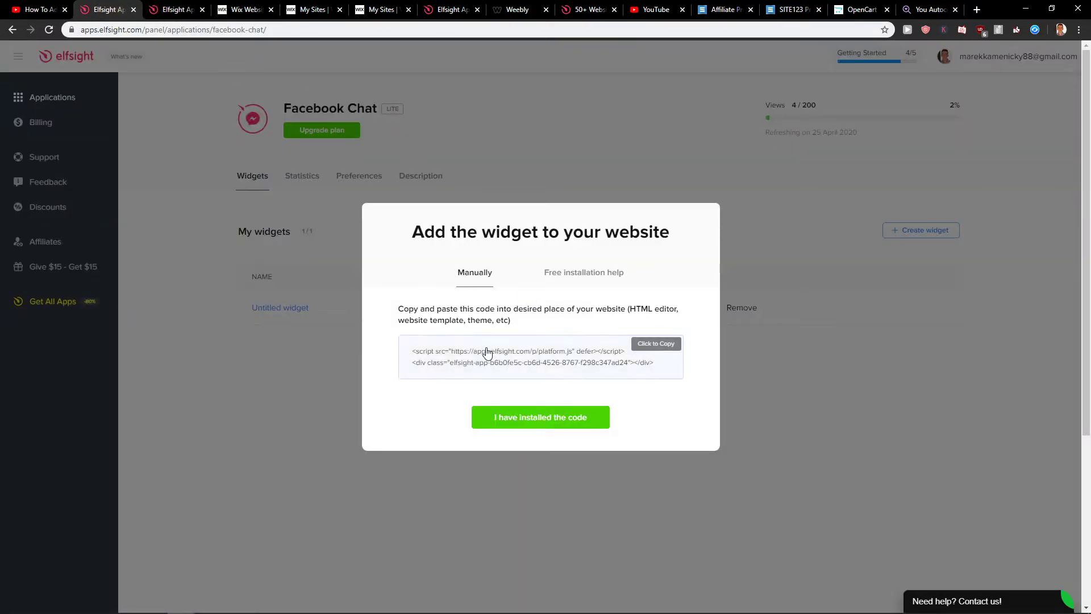
pyautogui.click(486, 352)
# - In the Wix editor, add an HTML embed element and enlarge it to 614 by 450 px
pyautogui.click(244, 9)
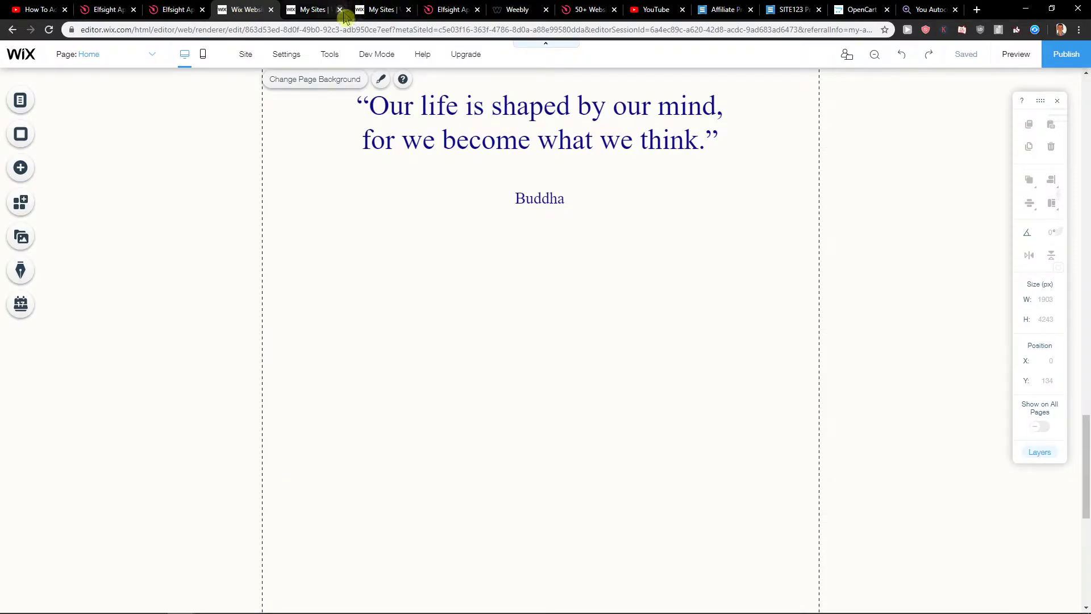
pyautogui.click(340, 10)
pyautogui.click(340, 10)
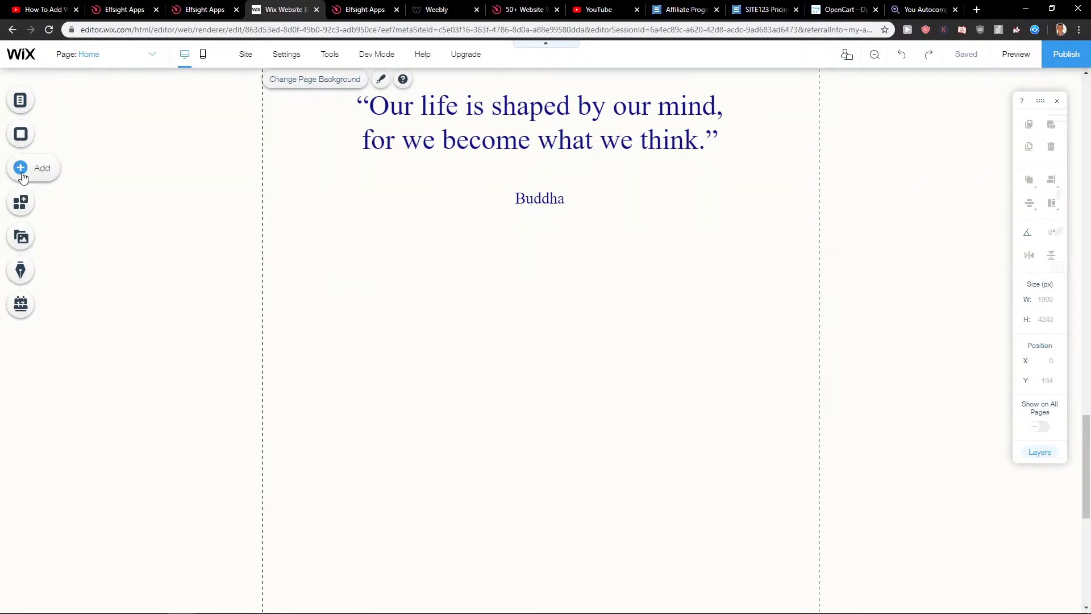
pyautogui.click(20, 168)
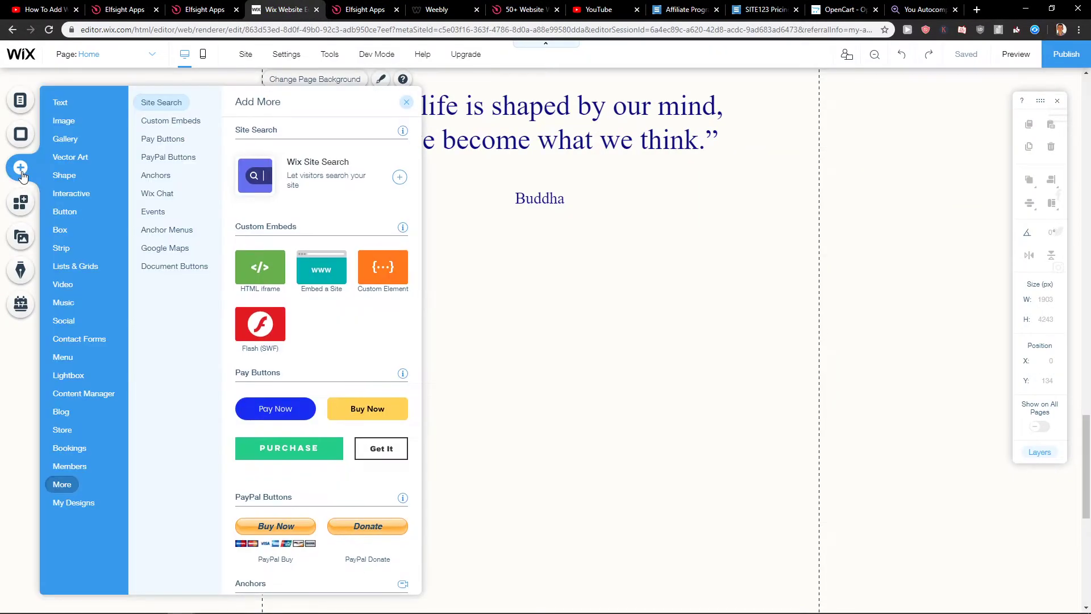
pyautogui.click(259, 277)
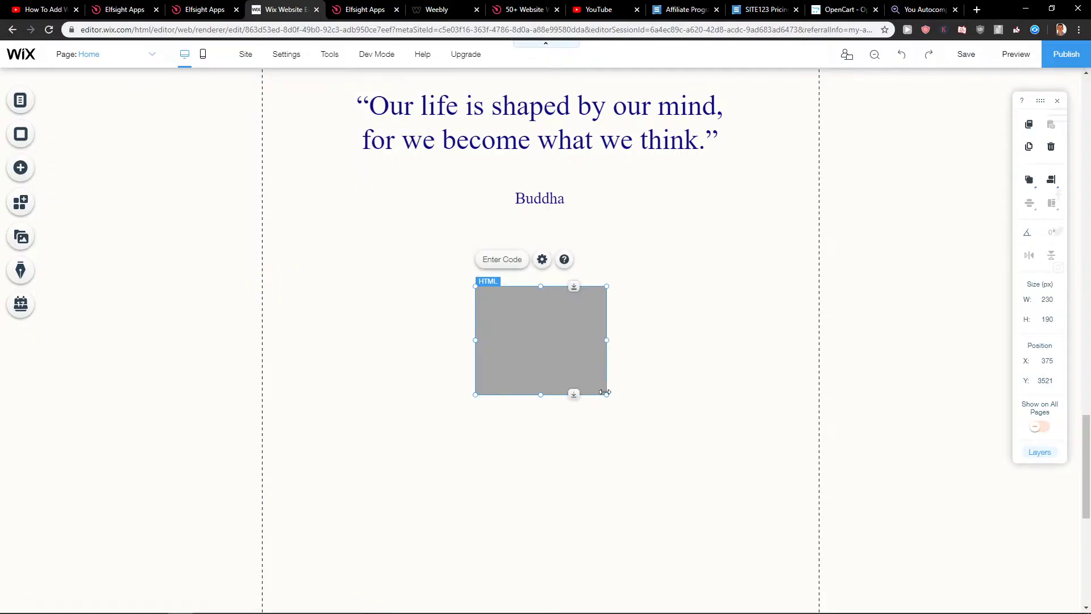
pyautogui.moveTo(606, 393); pyautogui.dragTo(783, 524)
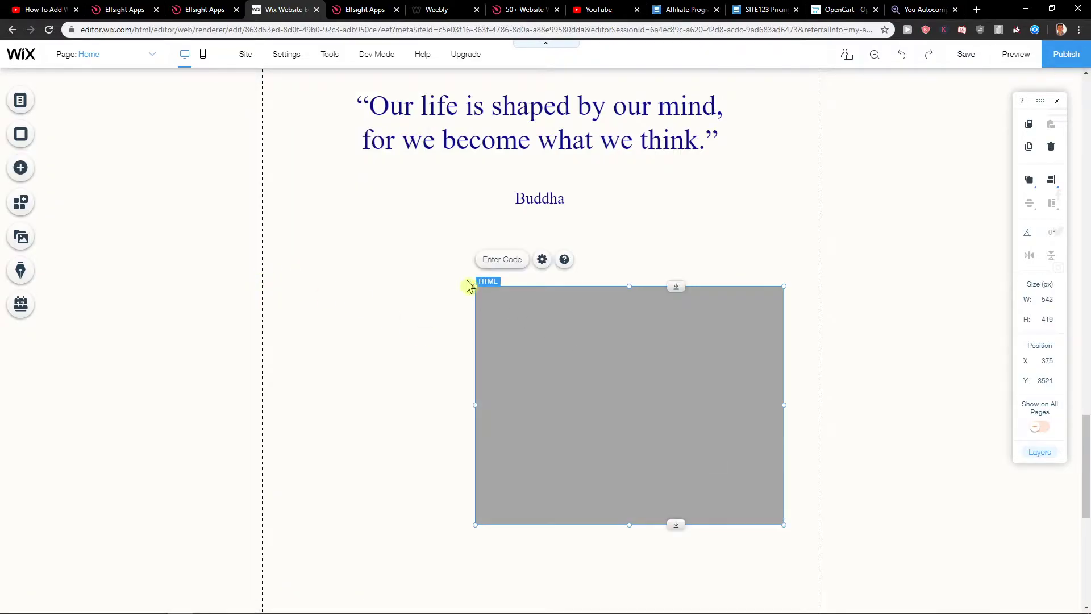
pyautogui.moveTo(474, 283); pyautogui.dragTo(435, 268)
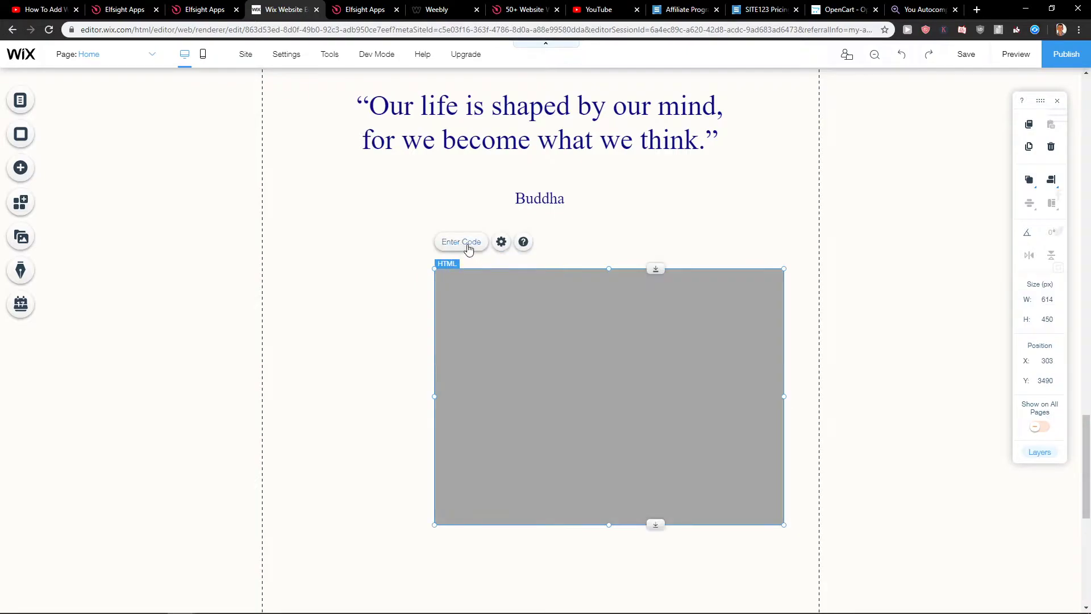
# - Paste the Elfsight script into the embed's code field and apply it
pyautogui.click(464, 243)
pyautogui.write('<script src="https://apps.elfsight.com/p/platform.js" defer></script> <div class="elfsight-app-b6b0fe5c-cb6d-4526-8767-f298c347ad24"></div>')
pyautogui.click(879, 494)
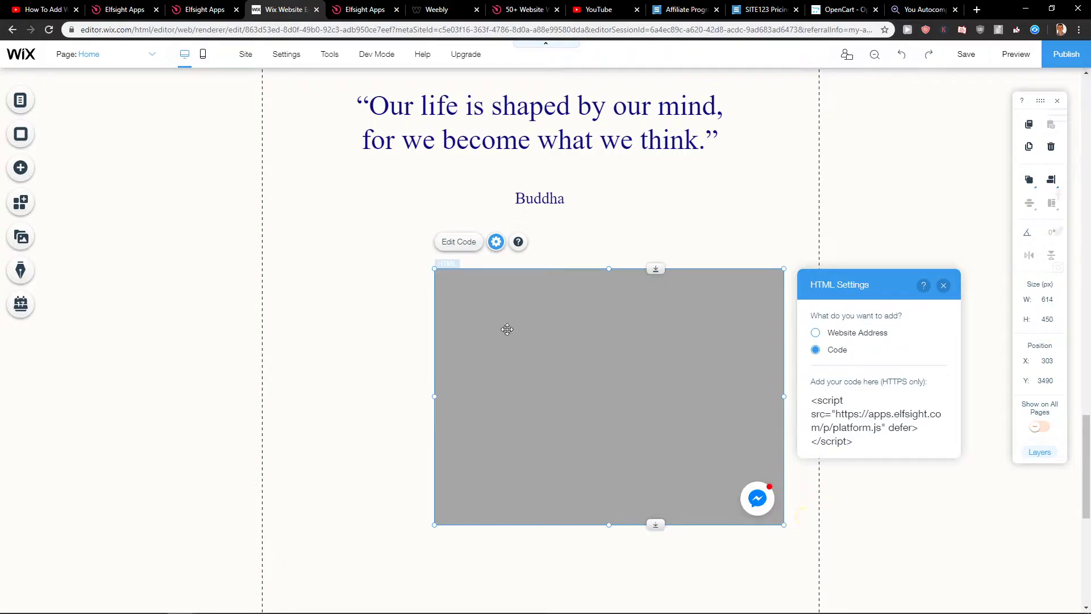
pyautogui.click(372, 330)
pyautogui.click(448, 297)
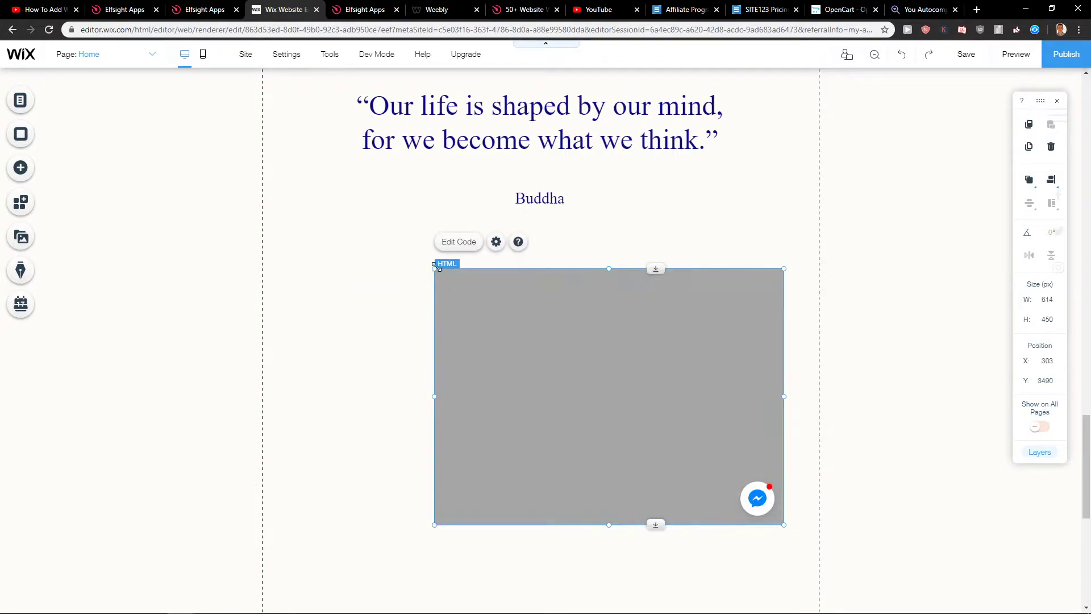
# - Shrink the embed to 87 by 81 px around the bubble and pin it bottom-right
pyautogui.moveTo(435, 270); pyautogui.dragTo(734, 478)
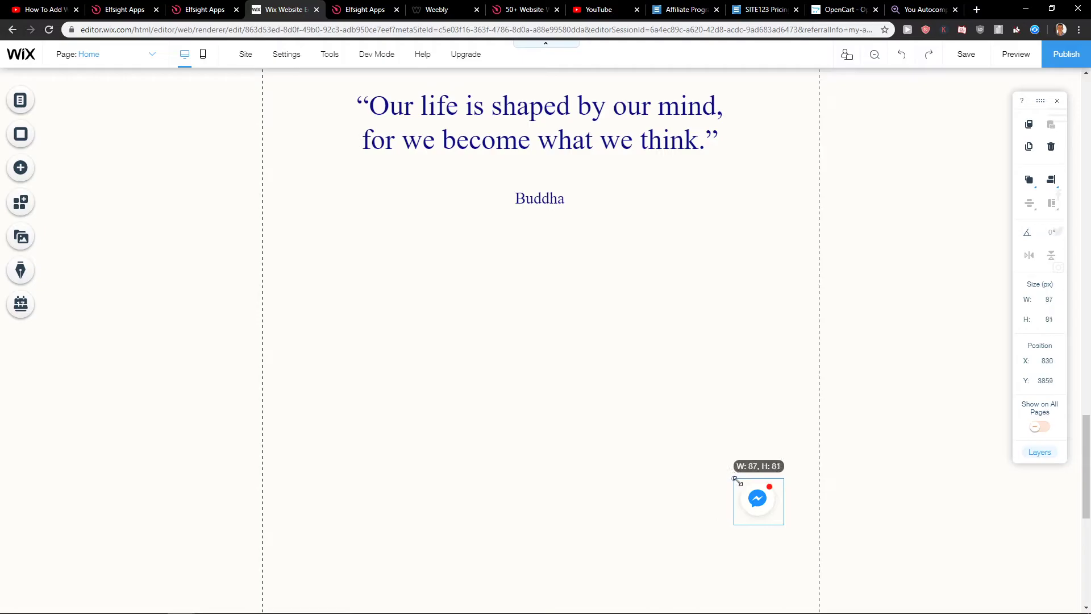
pyautogui.rightClick(749, 493)
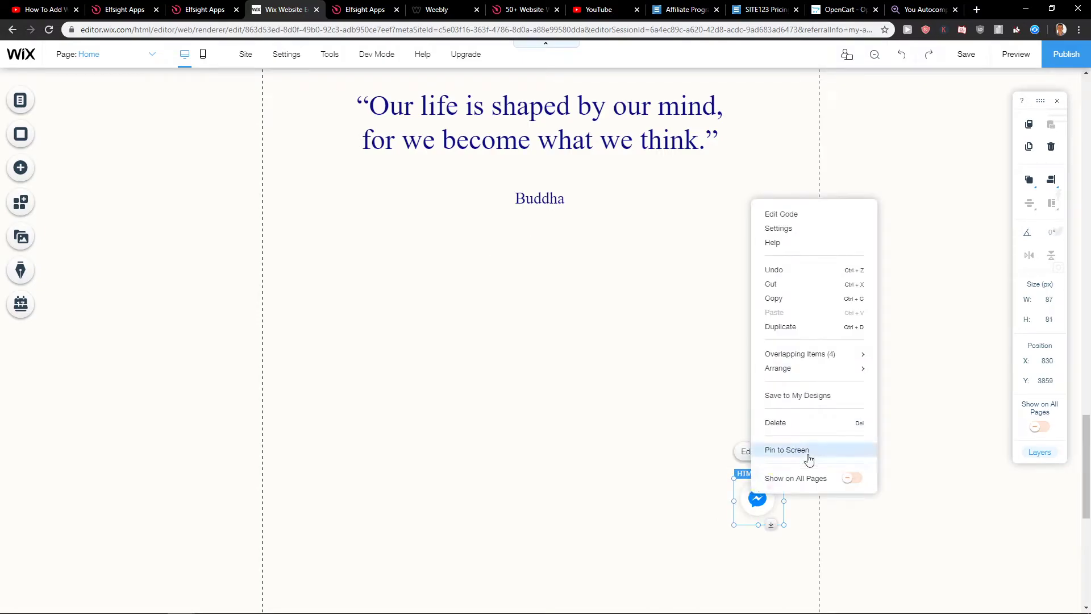
pyautogui.click(808, 460)
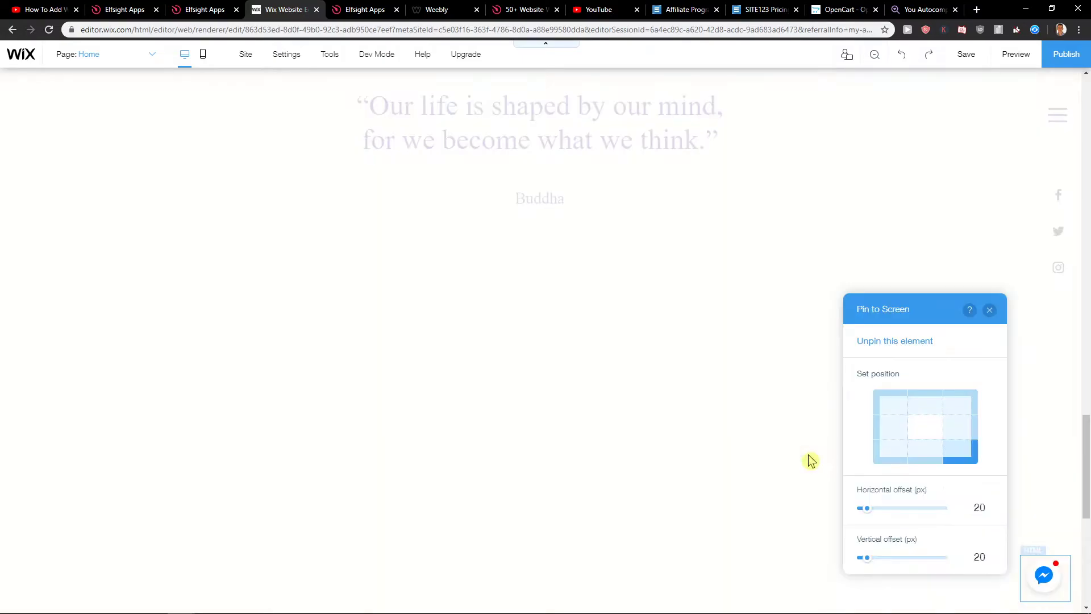
pyautogui.click(953, 427)
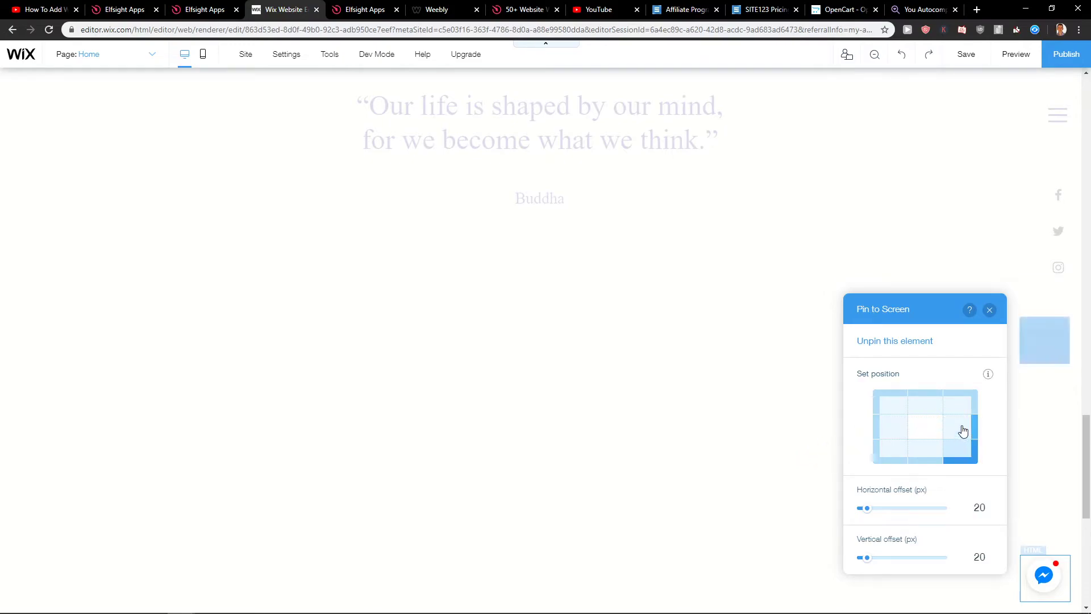
pyautogui.click(959, 446)
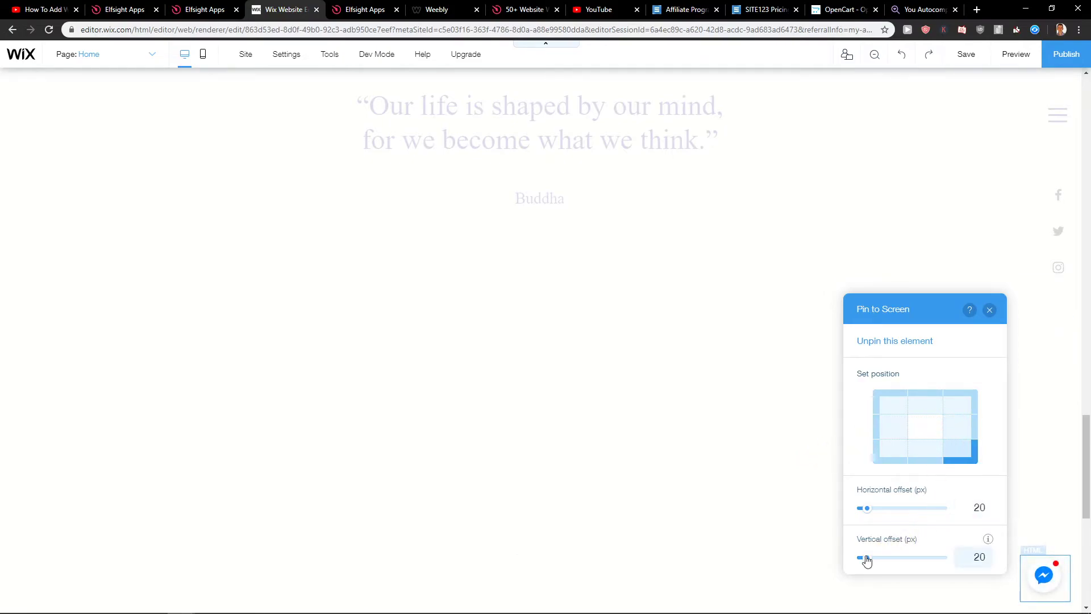
# - Set the pinned widget's offsets to 73 px and 59 px from the corner
pyautogui.moveTo(866, 557); pyautogui.dragTo(878, 561)
pyautogui.moveTo(870, 515); pyautogui.dragTo(885, 521)
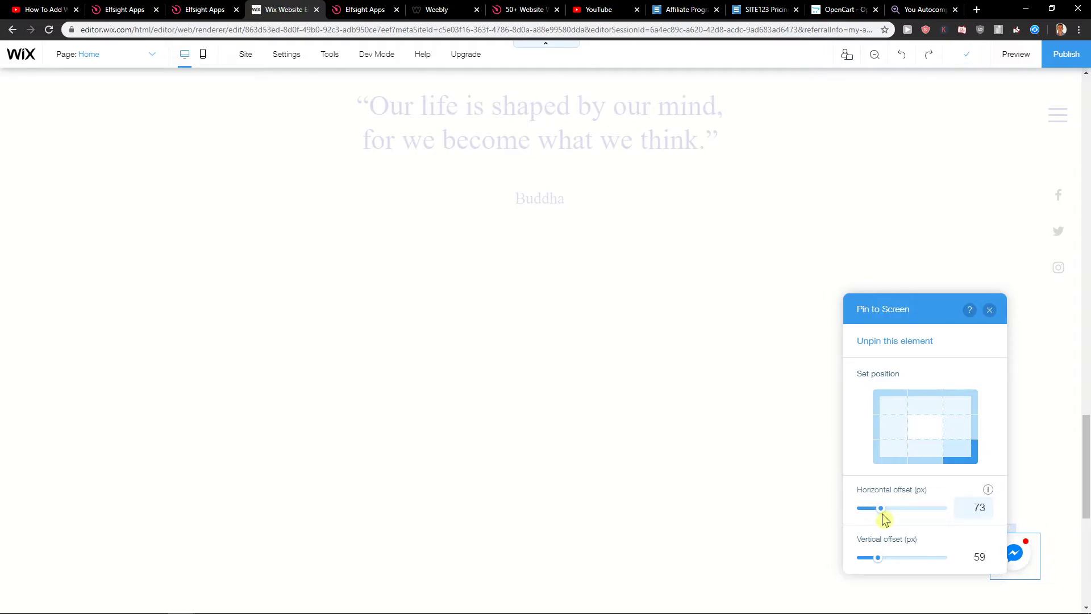
pyautogui.click(793, 511)
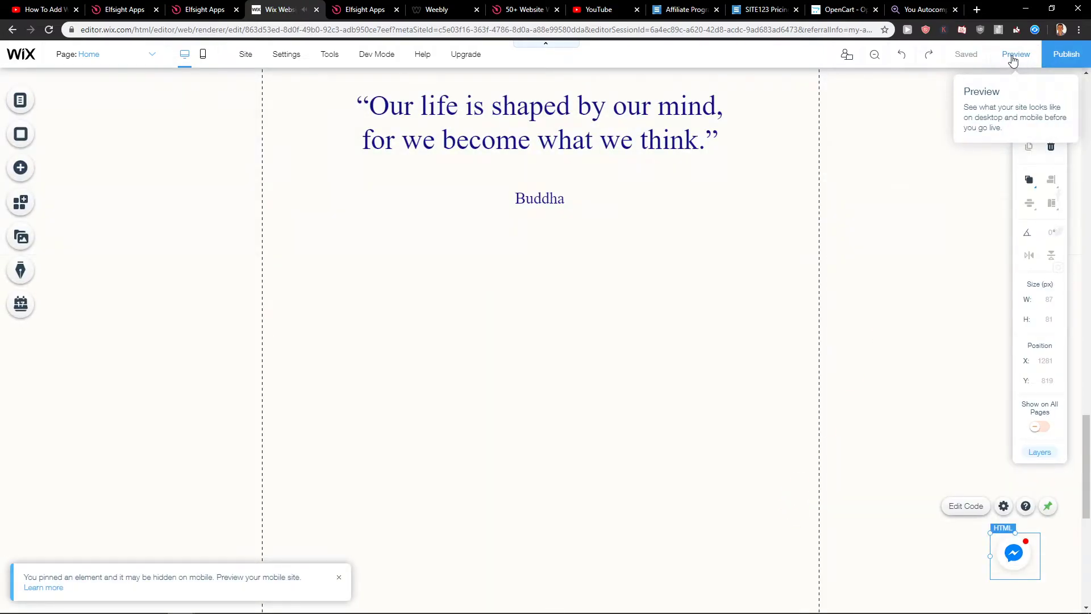
# - Preview the site and dismiss the pinned-element notice, confirming the bubble stays bottom-right
pyautogui.click(1017, 55)
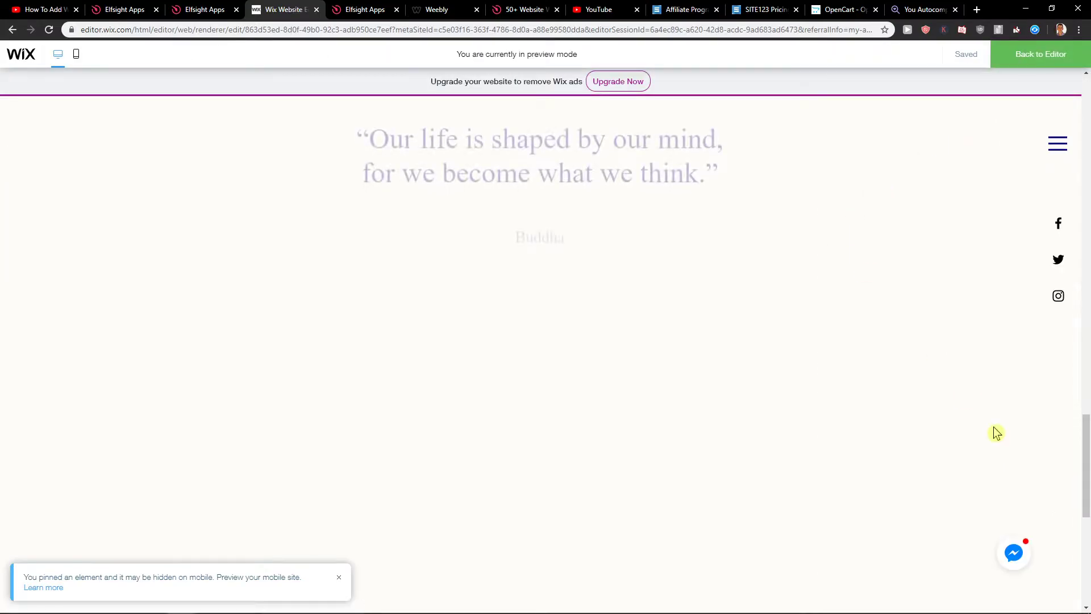
pyautogui.scroll(-1, 878, 474)
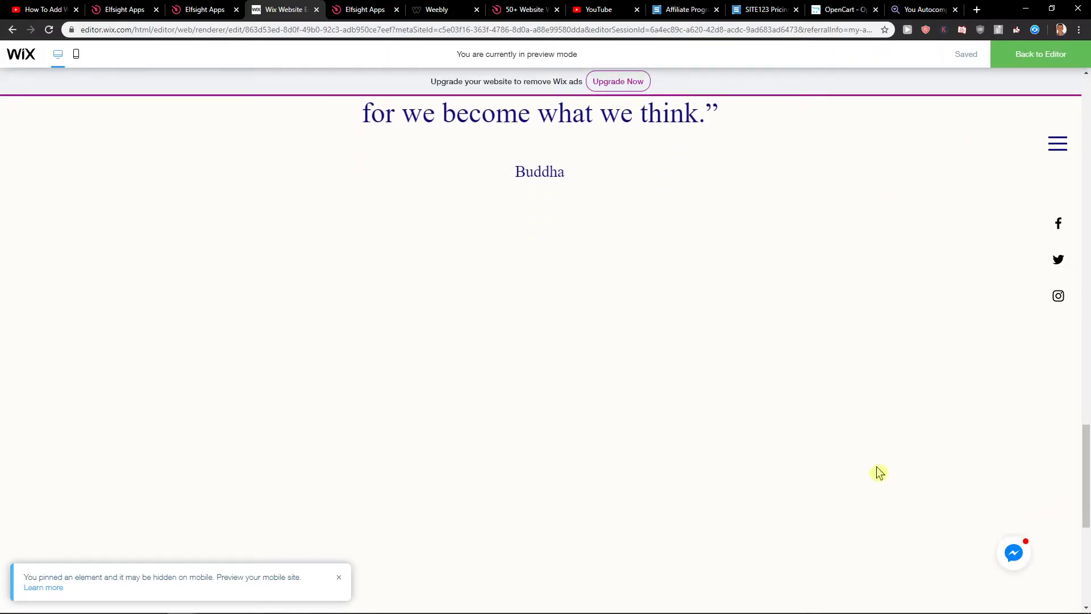
pyautogui.click(339, 576)
pyautogui.scroll(-2, 1010, 545)
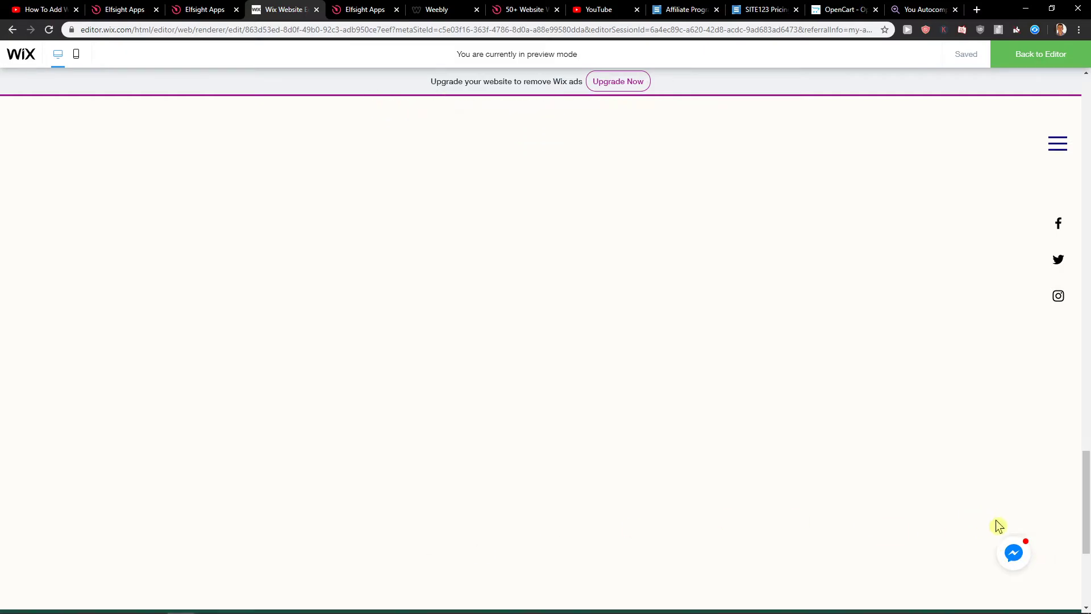
pyautogui.scroll(1, 1013, 533)
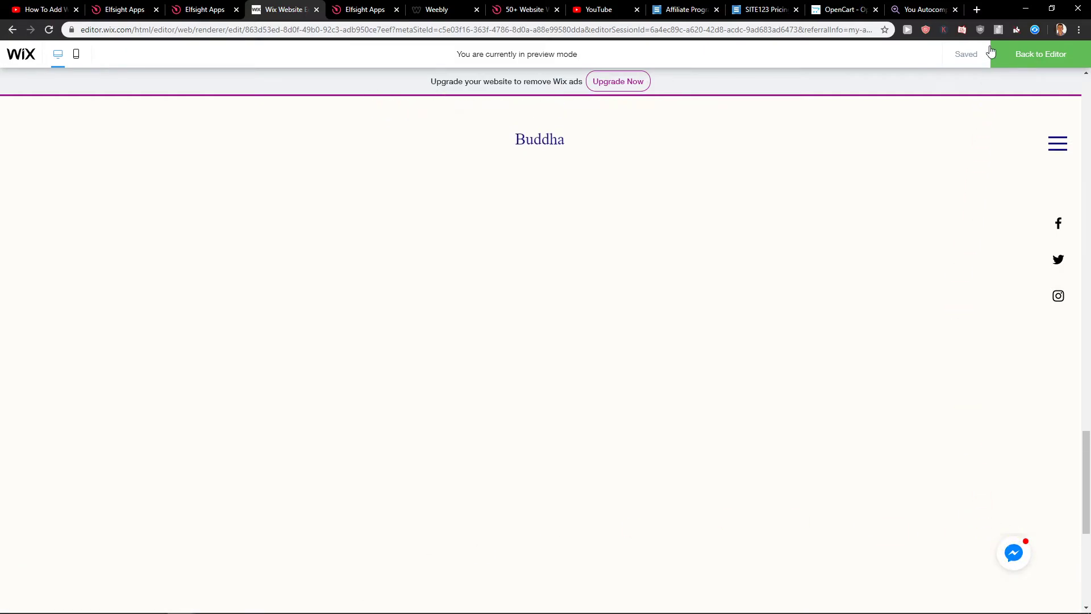
# - Back in the editor, move the pinned Messenger widget further from the right edge
pyautogui.click(1051, 66)
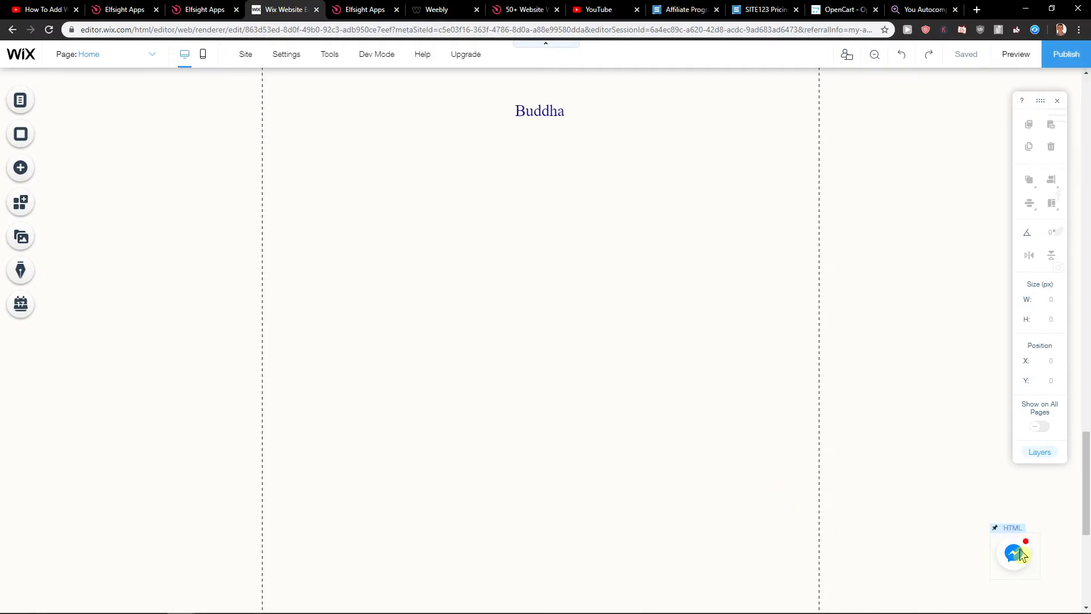
pyautogui.click(1015, 552)
pyautogui.click(969, 507)
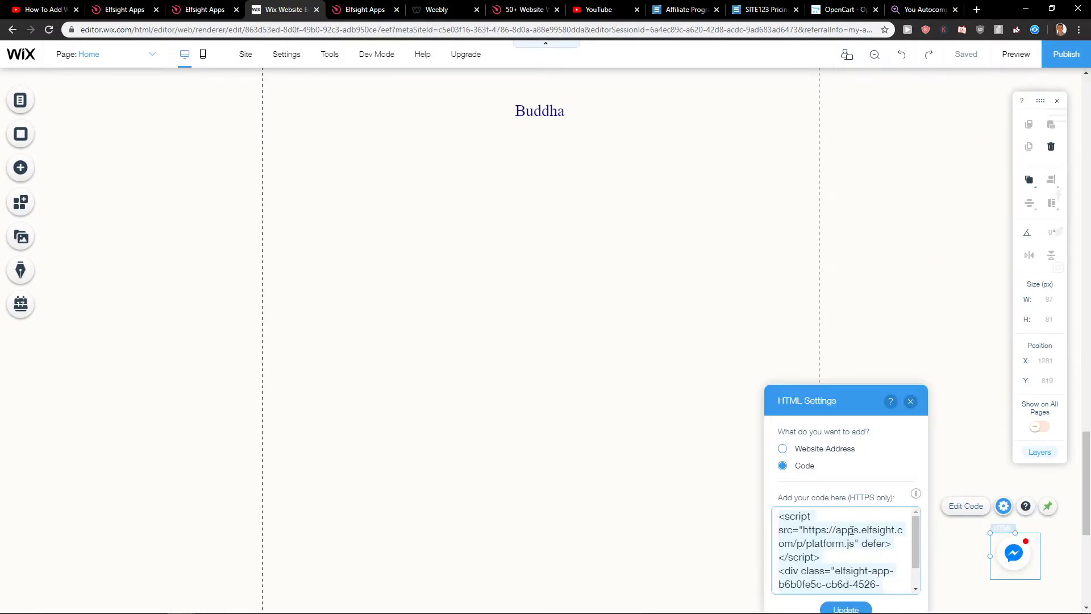
pyautogui.rightClick(1011, 546)
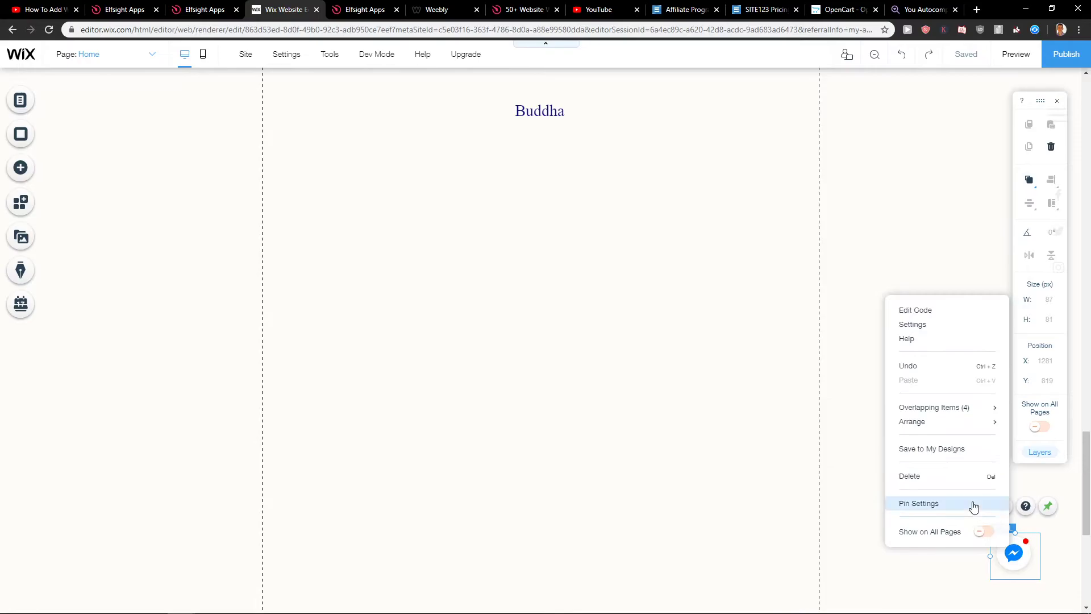
pyautogui.click(976, 508)
pyautogui.moveTo(852, 510); pyautogui.dragTo(893, 517)
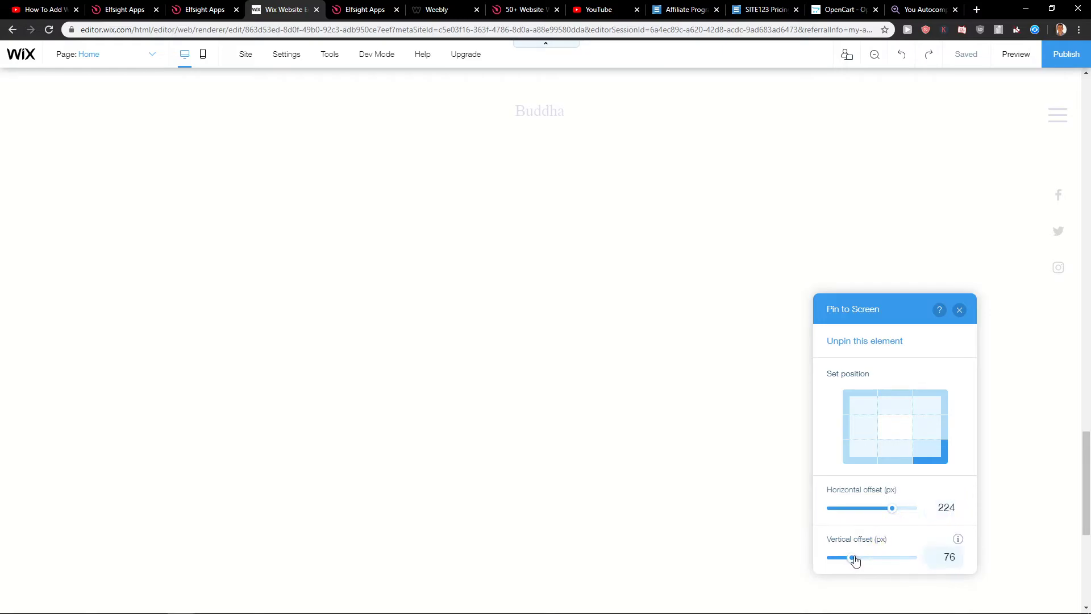
pyautogui.click(936, 522)
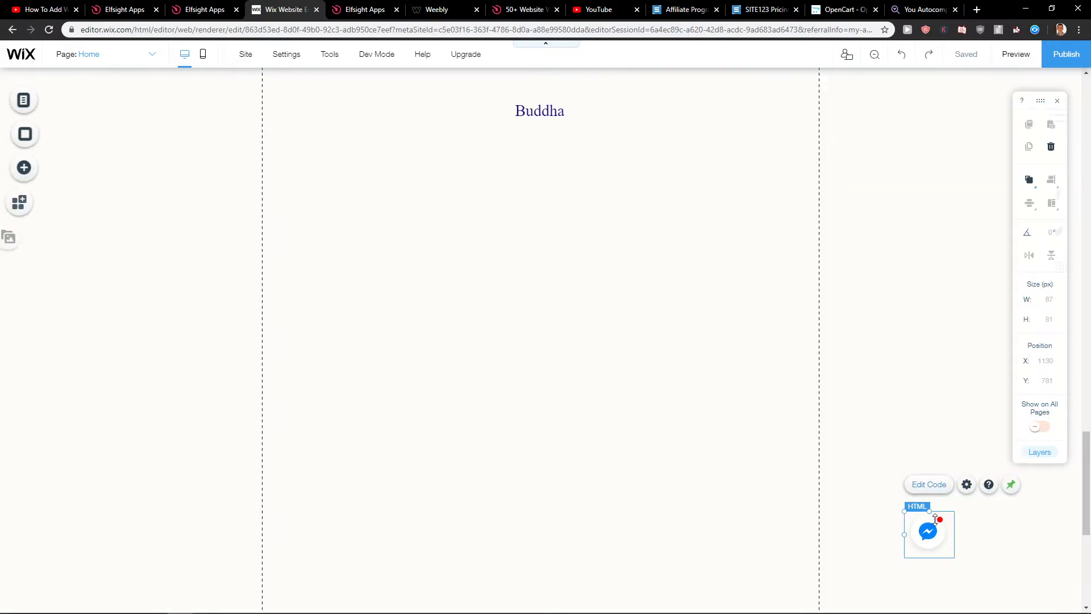
# - Enlarge the Messenger embed to 351 by 397 px and set its horizontal offset to 132 px
pyautogui.moveTo(905, 510); pyautogui.dragTo(825, 373)
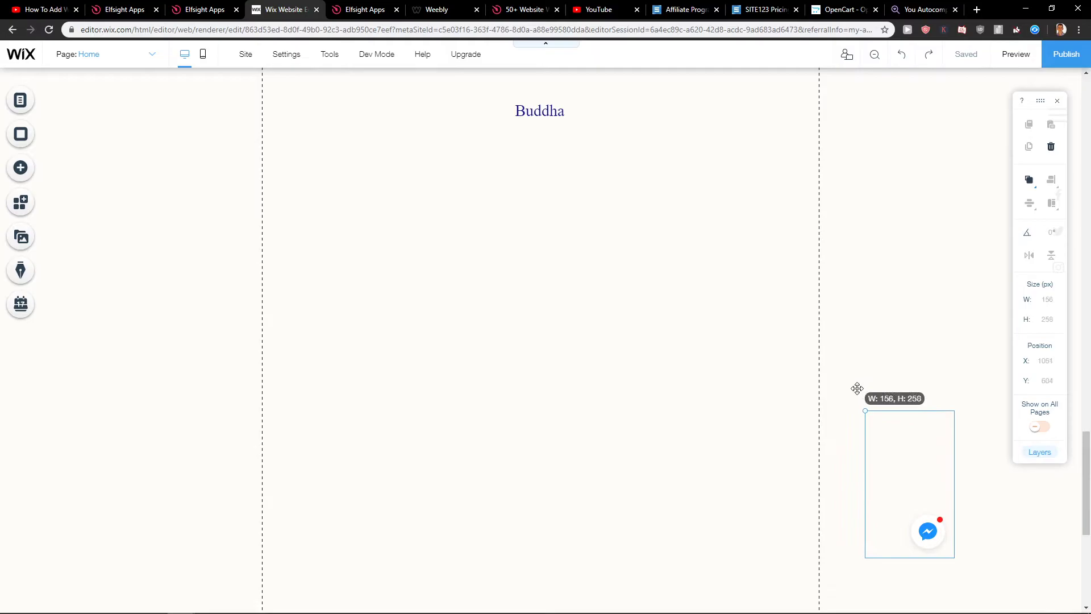
pyautogui.click(921, 504)
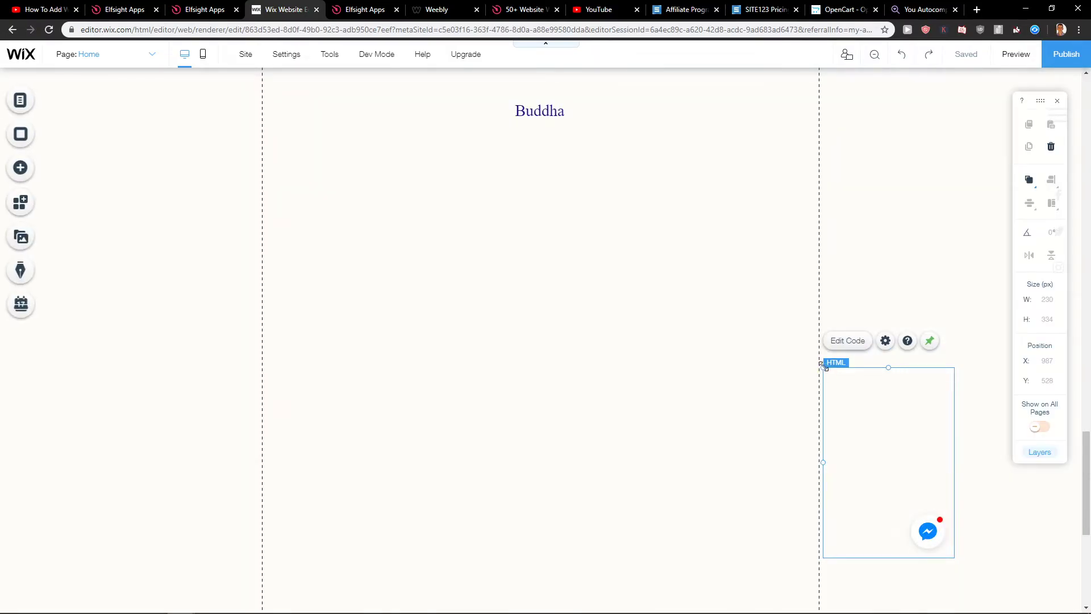
pyautogui.moveTo(824, 369); pyautogui.dragTo(754, 331)
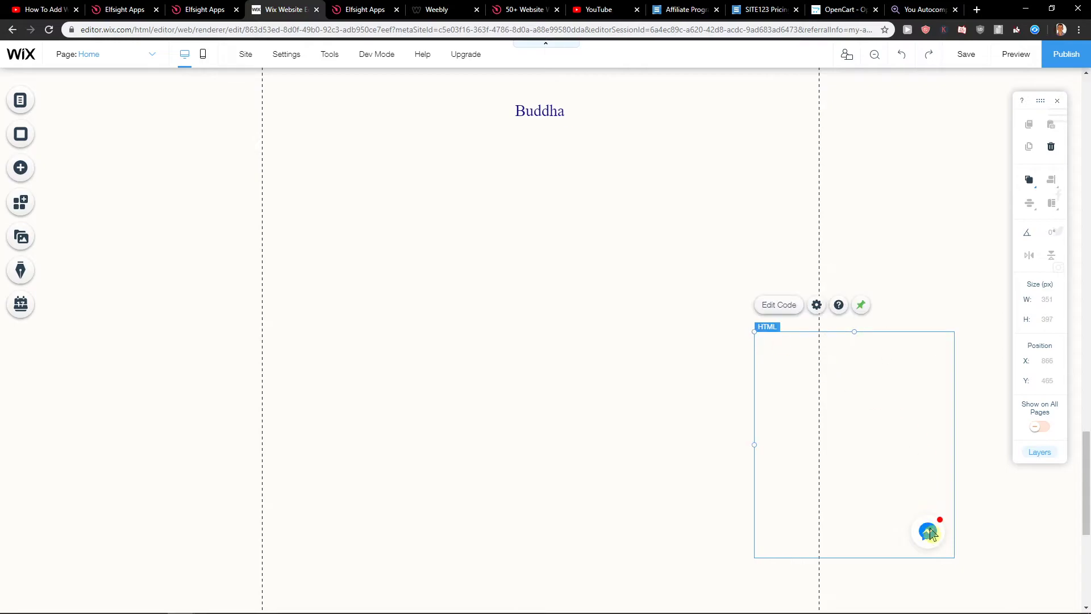
pyautogui.rightClick(949, 417)
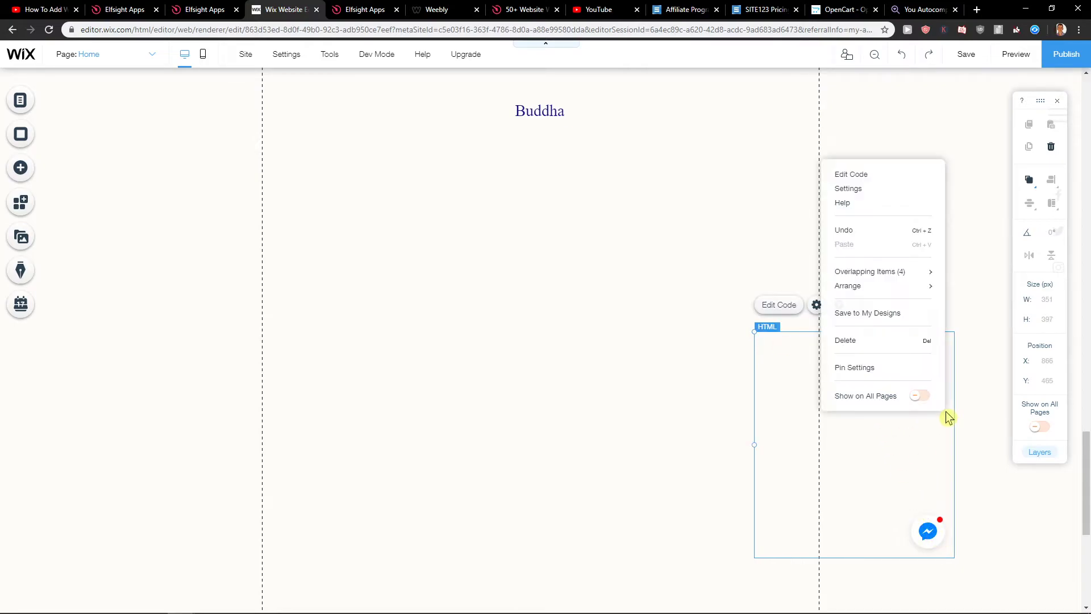
pyautogui.click(908, 378)
pyautogui.moveTo(688, 494)
pyautogui.mouseDown()
pyautogui.moveTo(625, 493)
pyautogui.moveTo(636, 504)
pyautogui.mouseUp()
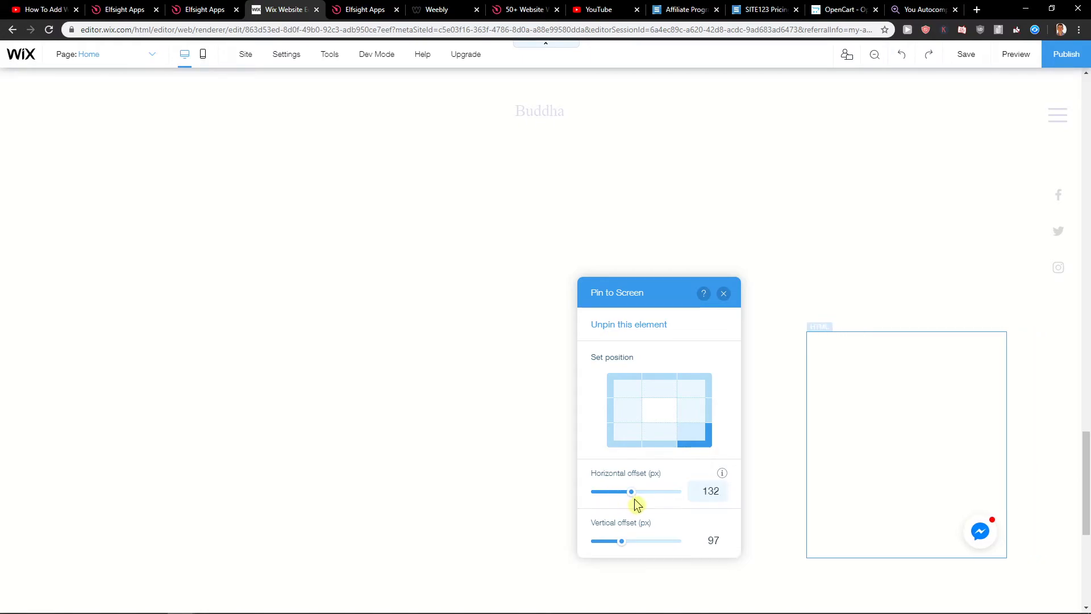
pyautogui.click(869, 268)
# - Preview the chat window, raise the embed's height to 351 by 463 px, and preview again
pyautogui.click(1016, 54)
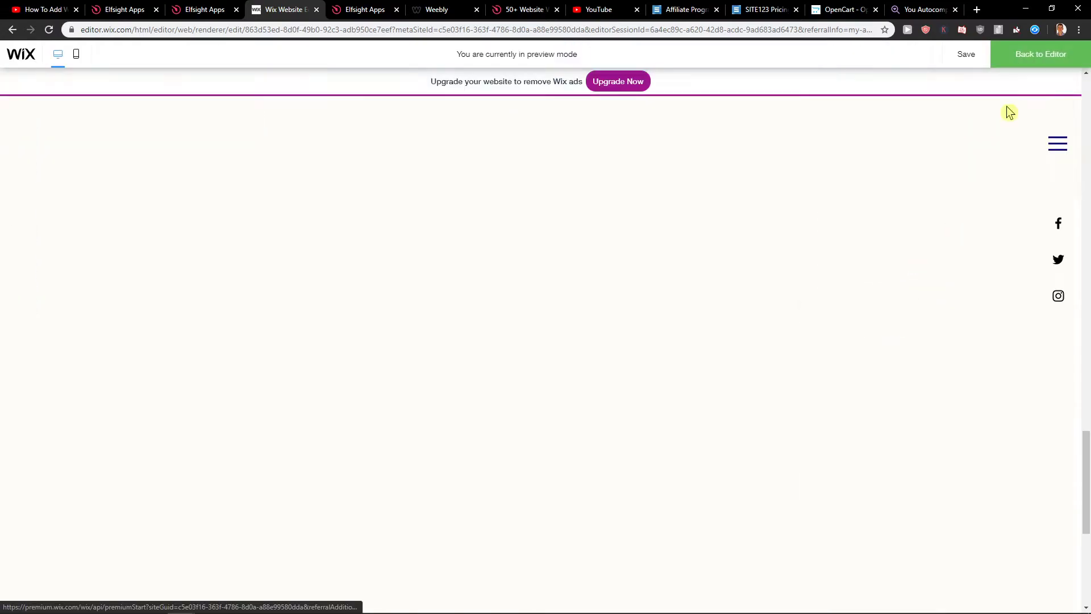
pyautogui.click(985, 531)
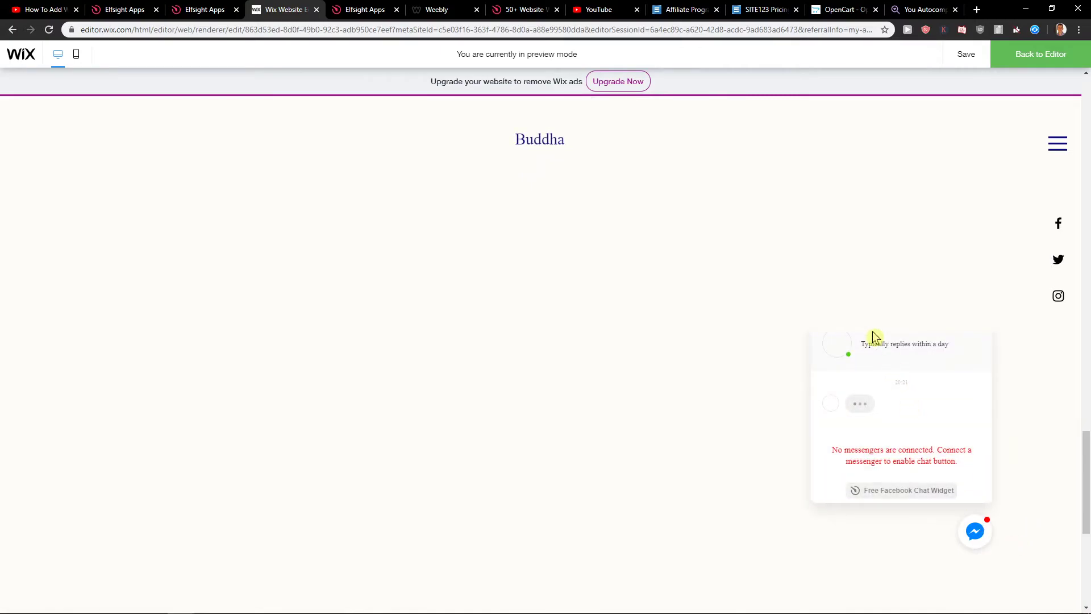
pyautogui.click(1023, 58)
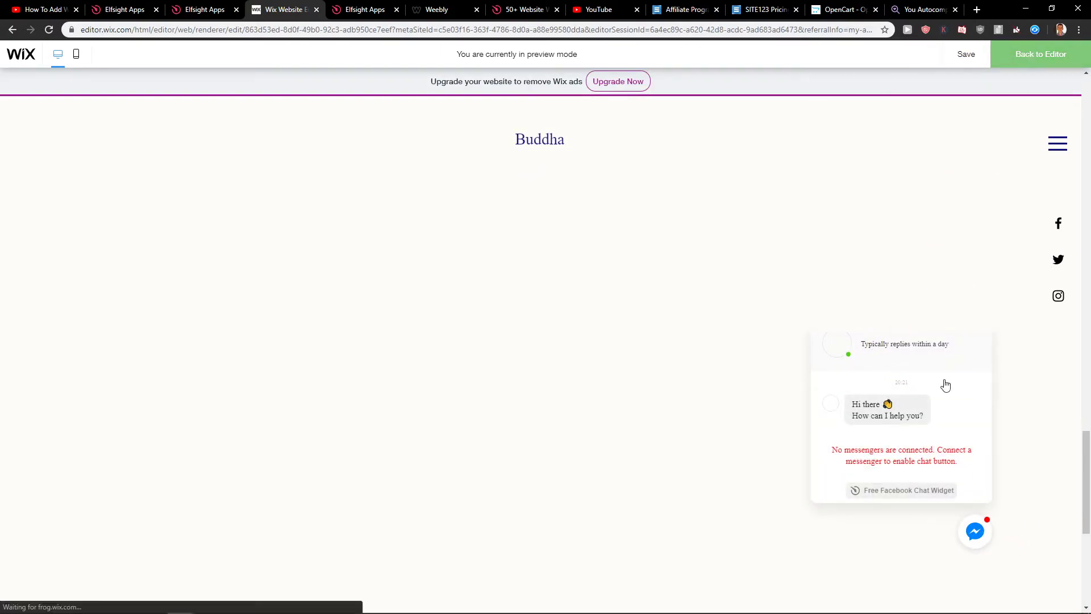
pyautogui.click(904, 341)
pyautogui.moveTo(901, 332); pyautogui.dragTo(903, 277)
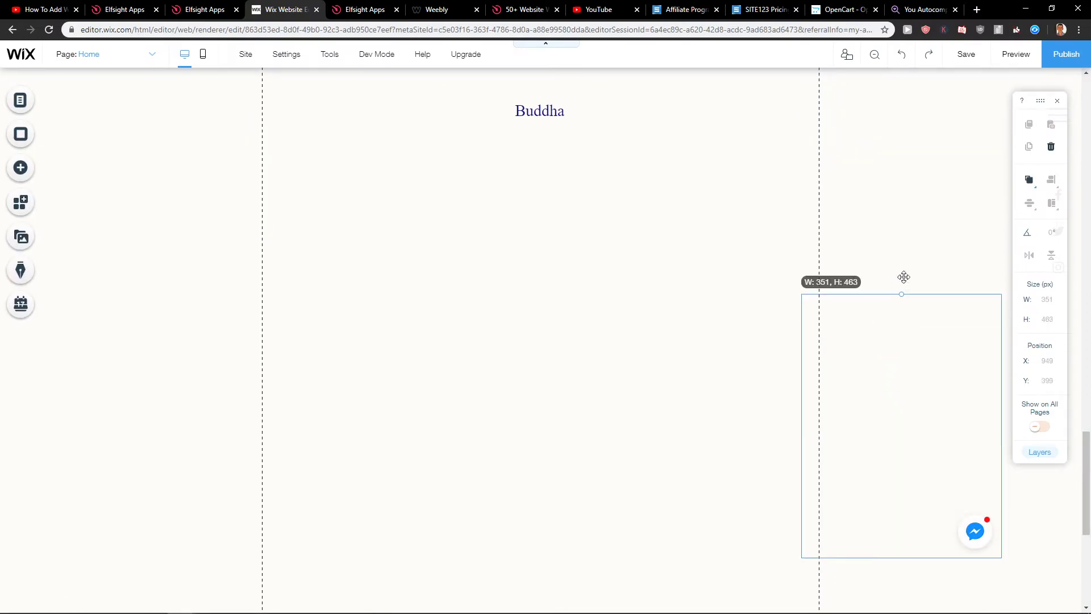
pyautogui.click(1016, 57)
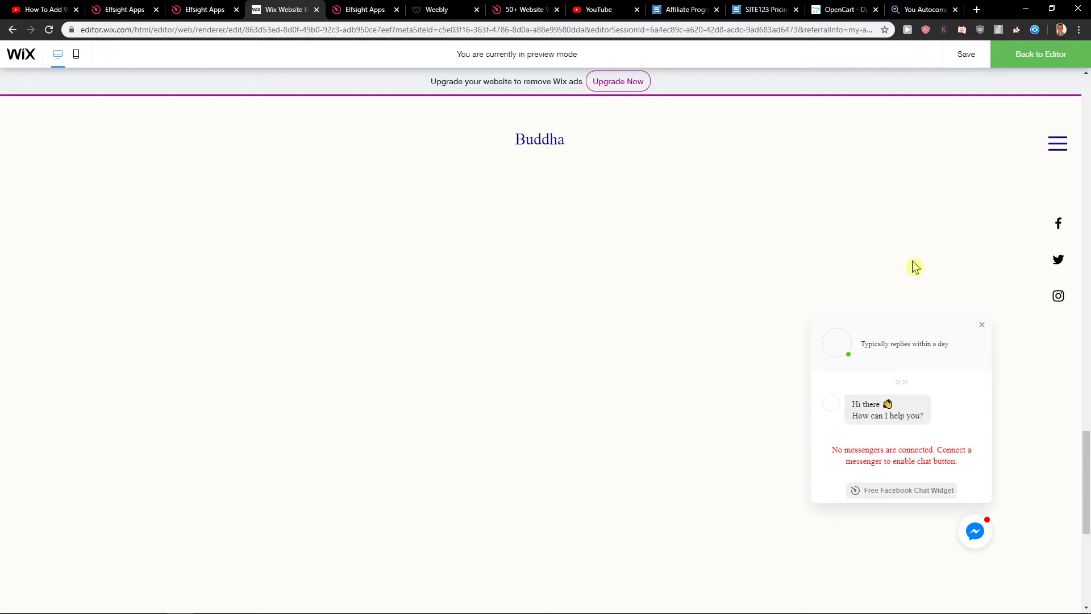
# - Browse the Elfsight plan pages, comparing all-apps pack pricing with single-app pricing
pyautogui.click(365, 10)
pyautogui.click(524, 9)
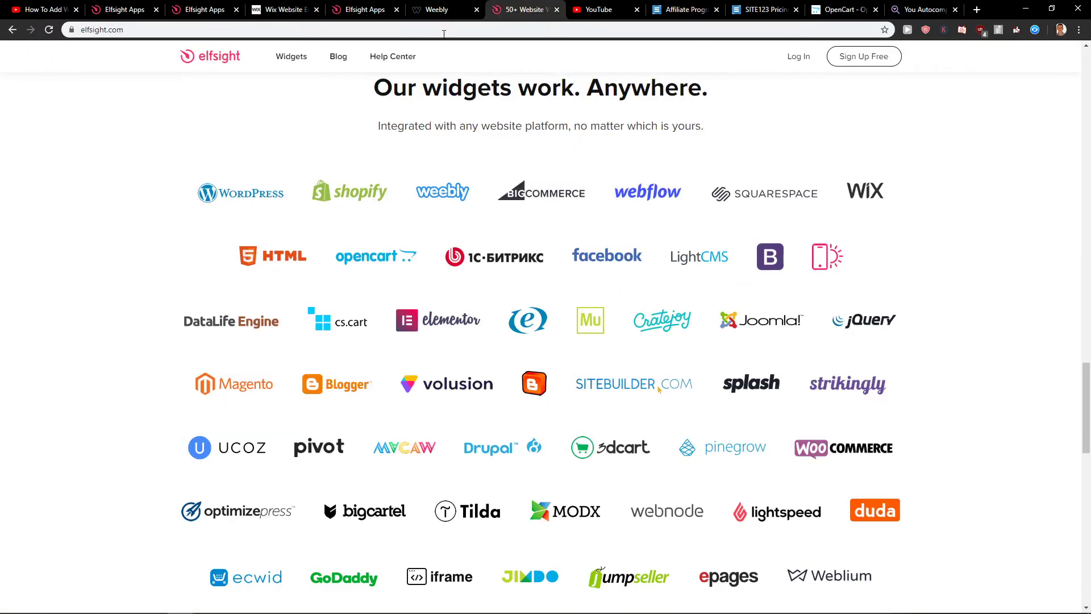
pyautogui.click(349, 10)
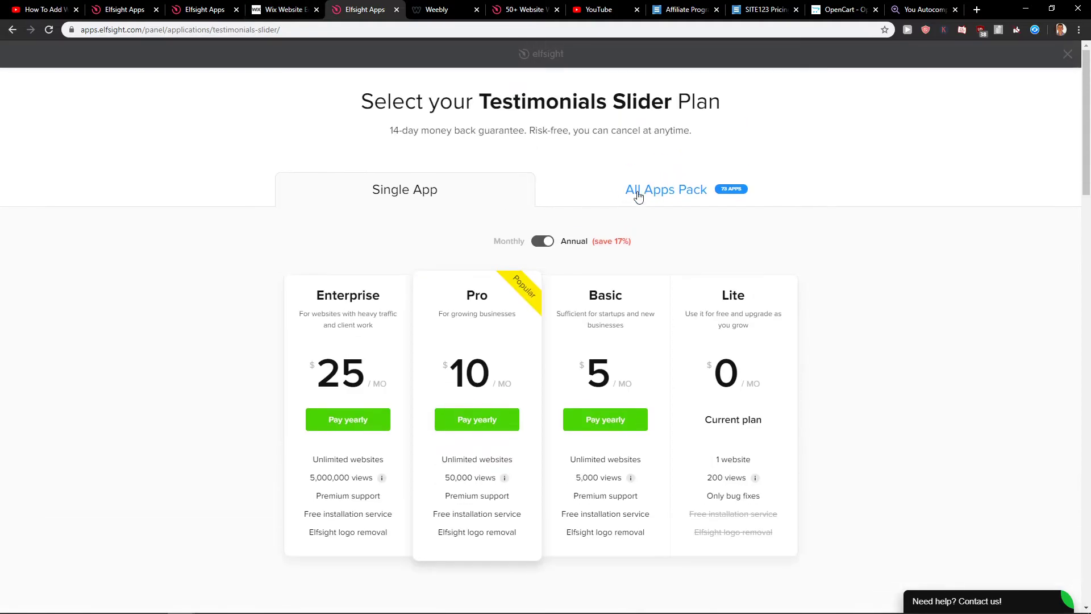
pyautogui.click(637, 196)
pyautogui.scroll(-1, 505, 352)
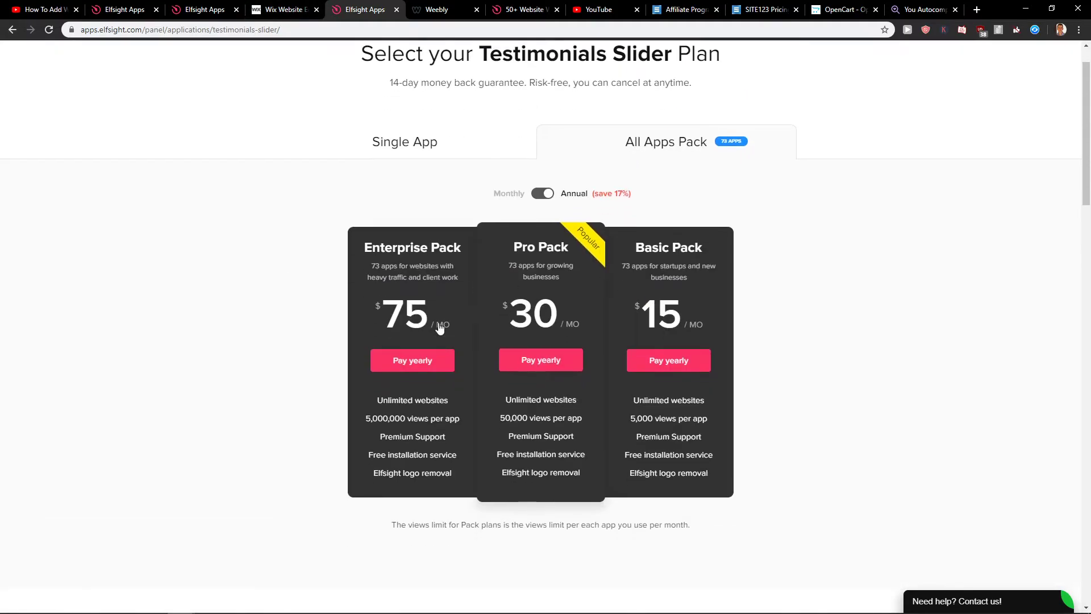
pyautogui.click(441, 137)
pyautogui.click(190, 9)
pyautogui.scroll(1, 295, 122)
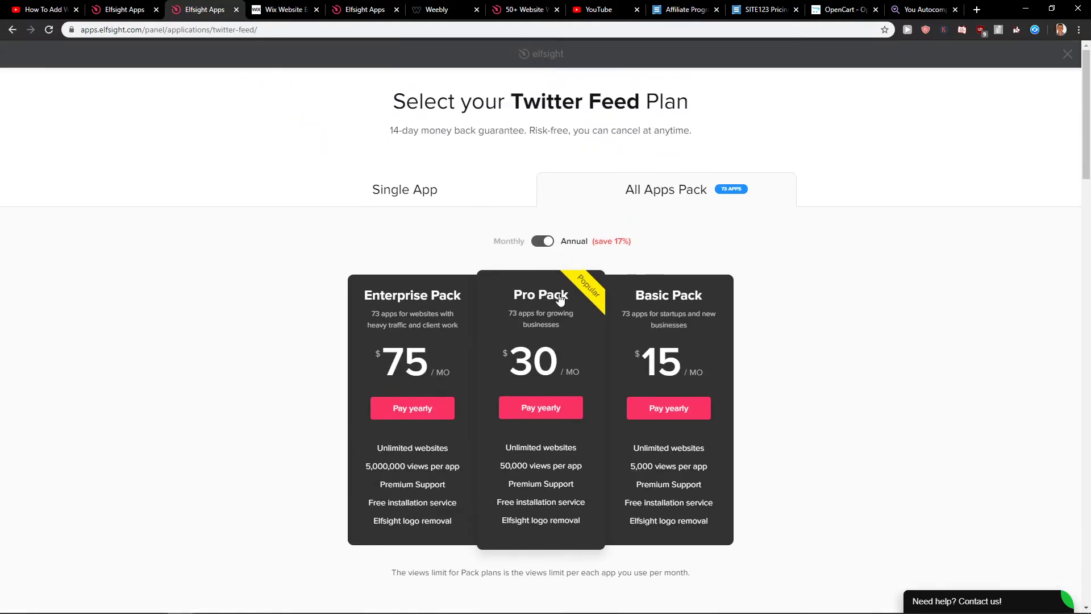
# - On the Facebook Chat widget page, remove the untitled Facebook Chat widget
pyautogui.click(136, 10)
pyautogui.click(324, 181)
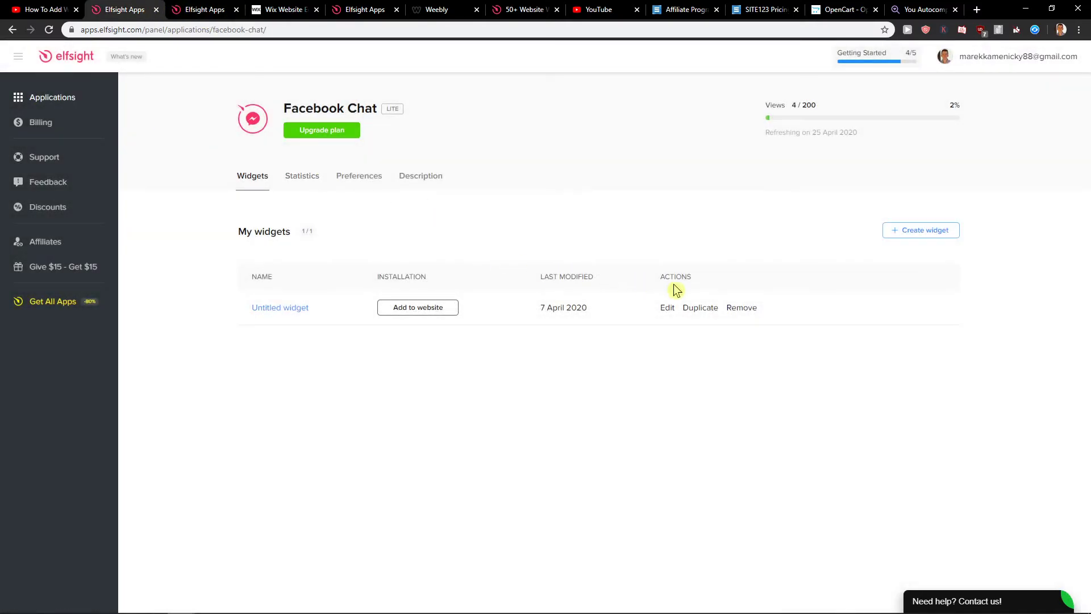
pyautogui.click(741, 306)
# - Open the Applications catalogue from the Elfsight dashboard sidebar
pyautogui.click(74, 100)
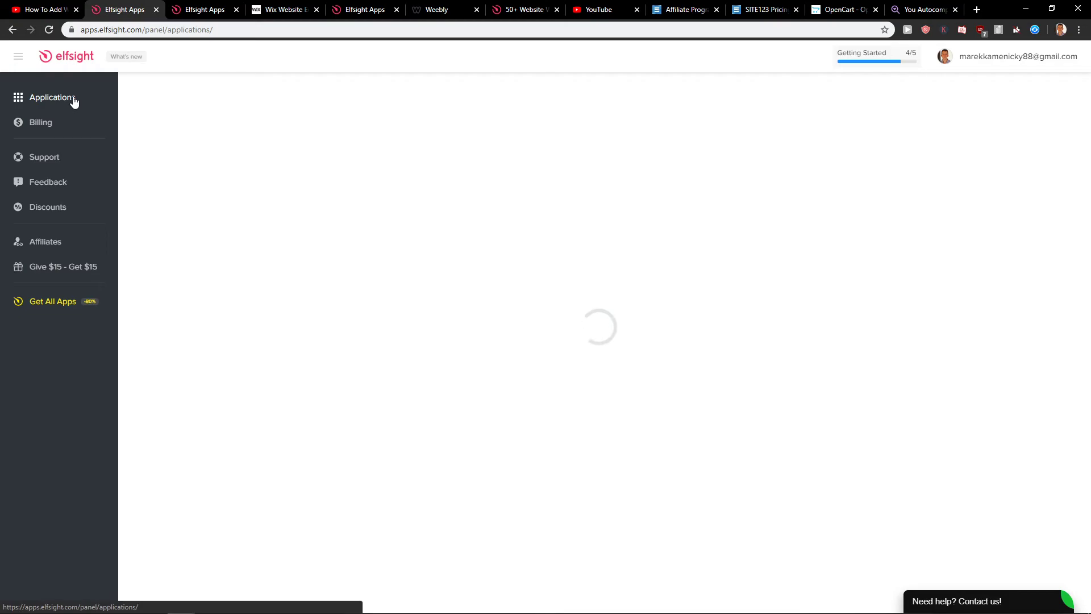
pyautogui.scroll(-2, 530, 260)
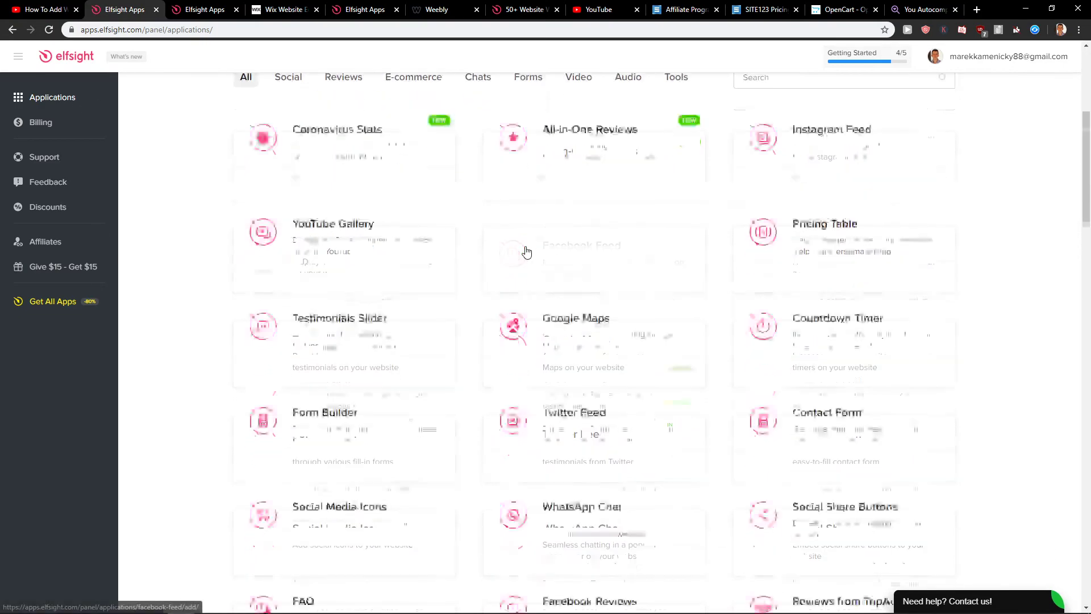
pyautogui.scroll(-2, 520, 264)
pyautogui.scroll(-1, 473, 387)
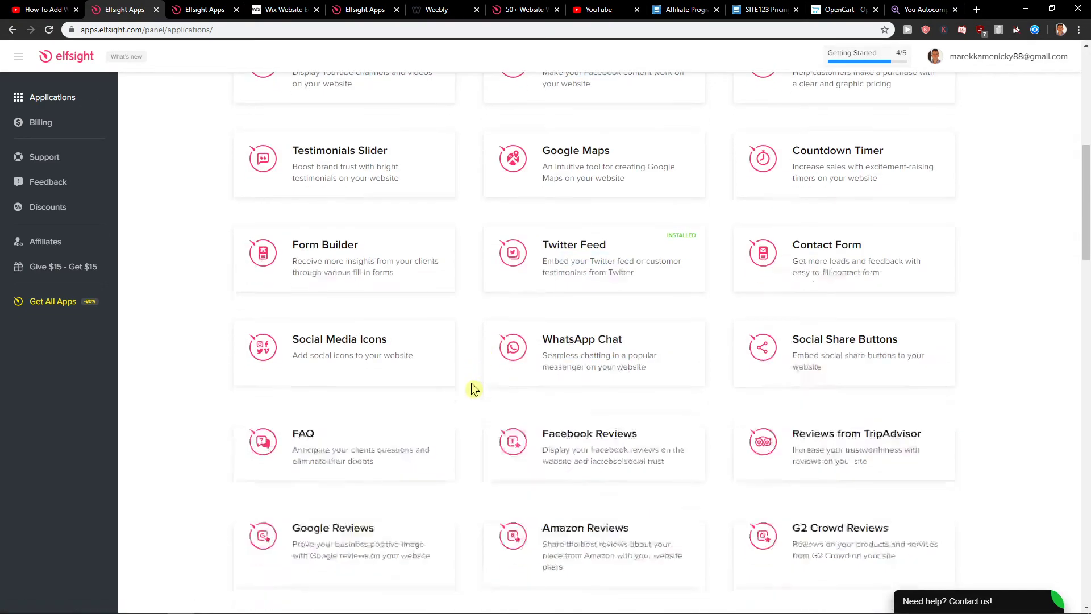
pyautogui.scroll(-1, 474, 389)
pyautogui.scroll(-2, 475, 389)
pyautogui.scroll(-2, 473, 389)
pyautogui.scroll(-2, 471, 389)
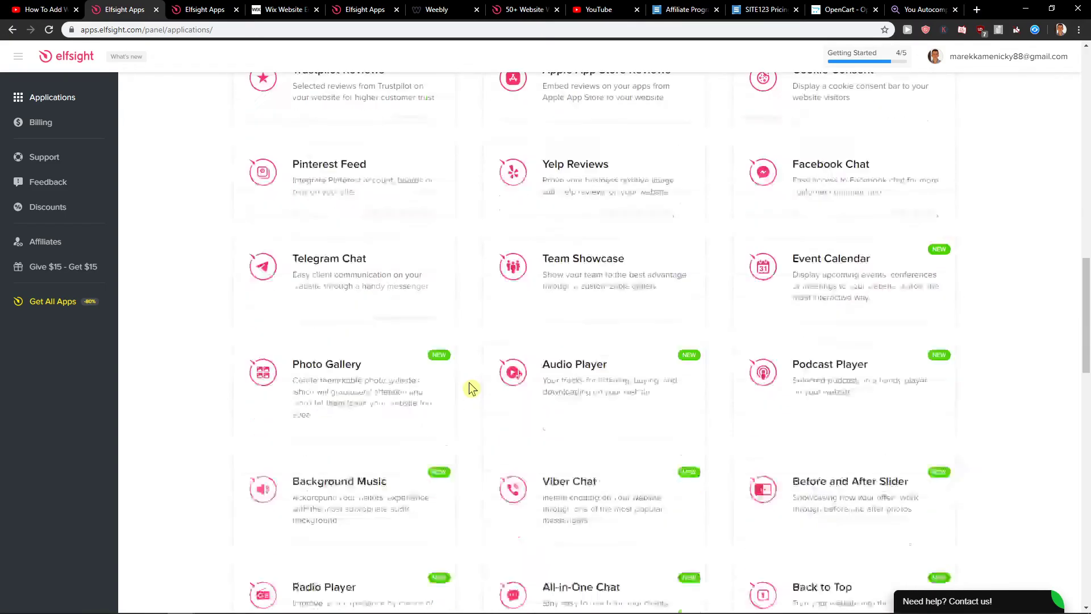
pyautogui.scroll(-1, 471, 390)
pyautogui.scroll(-2, 474, 384)
pyautogui.scroll(-1, 475, 383)
pyautogui.scroll(-1, 475, 376)
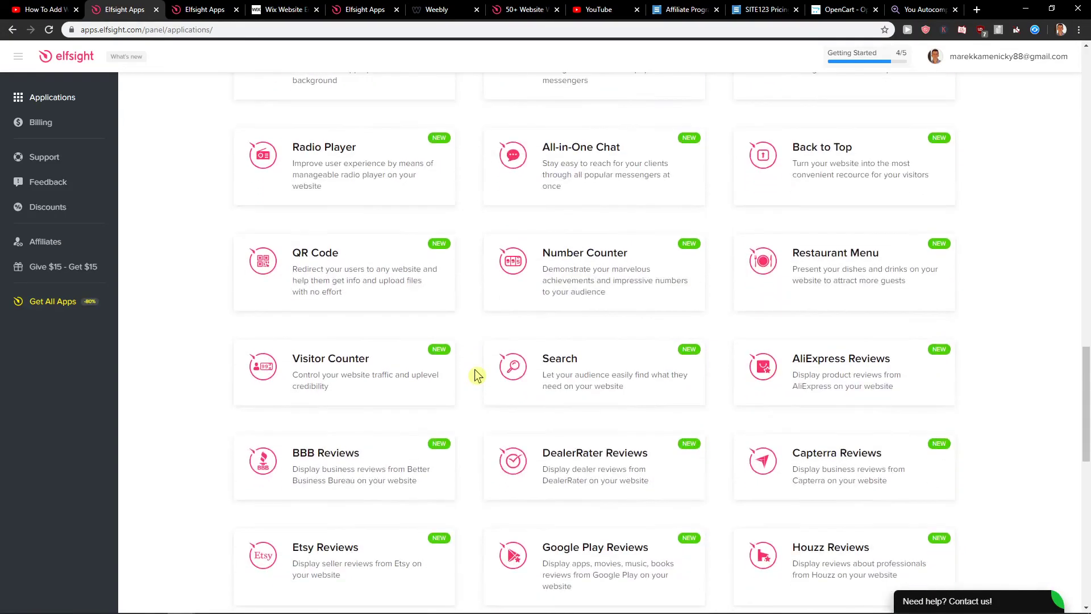
pyautogui.scroll(-1, 476, 376)
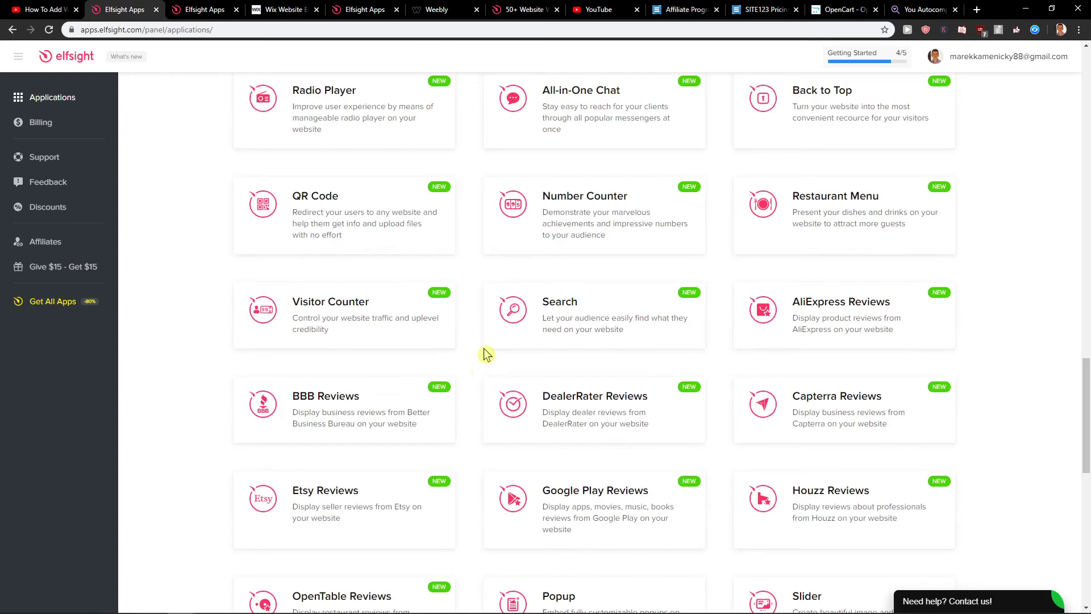
pyautogui.scroll(-1, 484, 358)
pyautogui.scroll(-2, 482, 364)
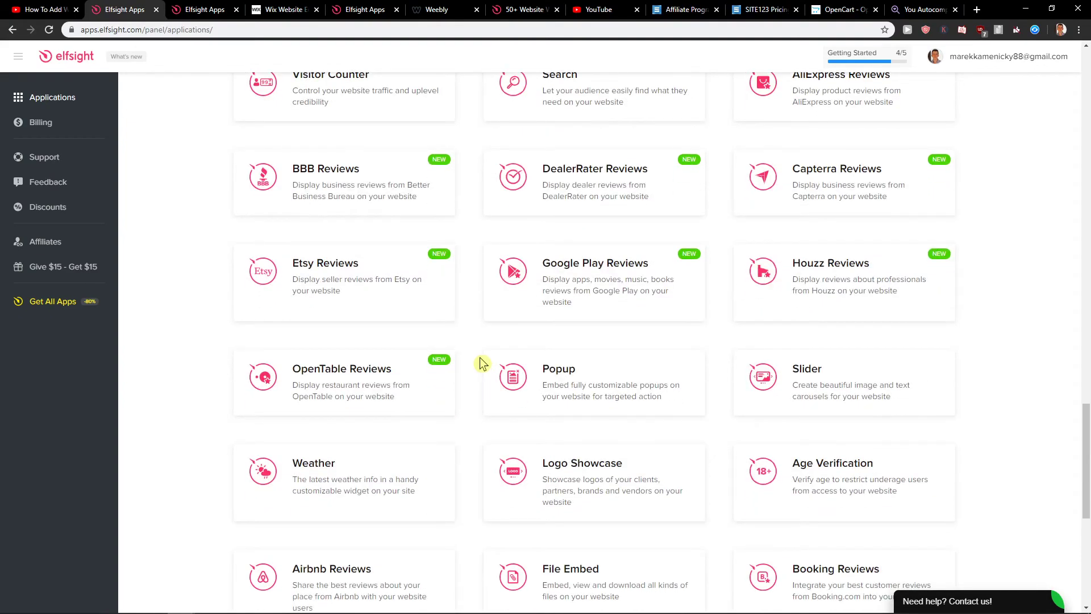
pyautogui.scroll(-1, 478, 379)
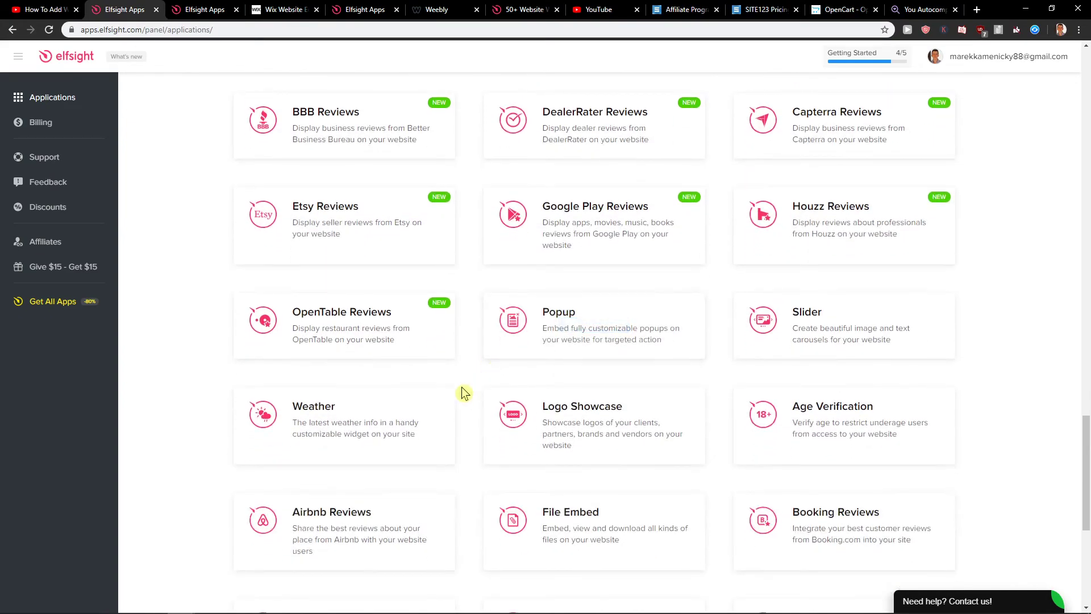
pyautogui.scroll(-2, 478, 385)
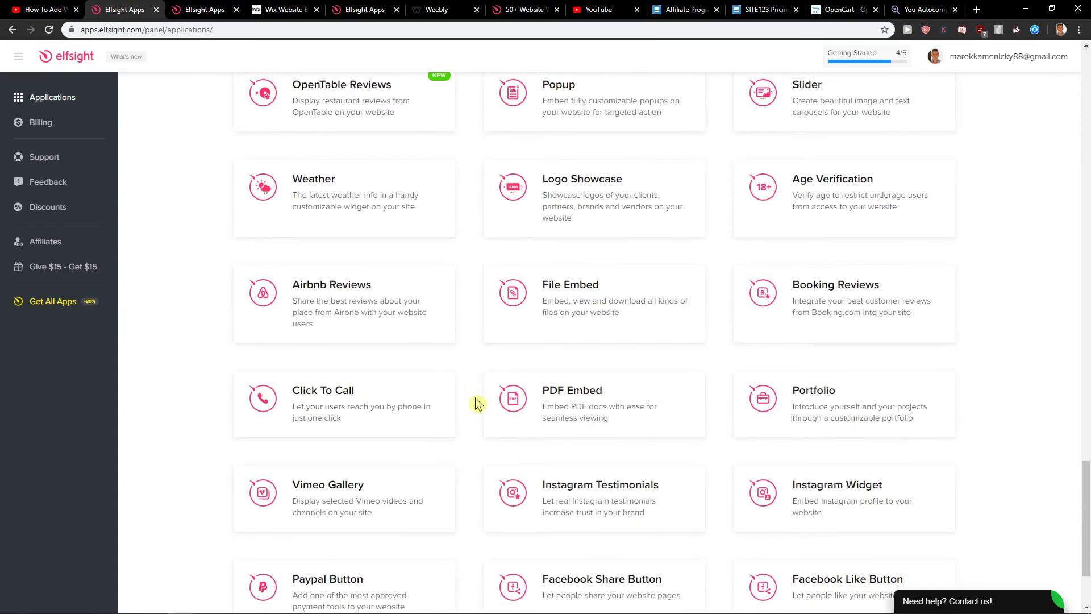